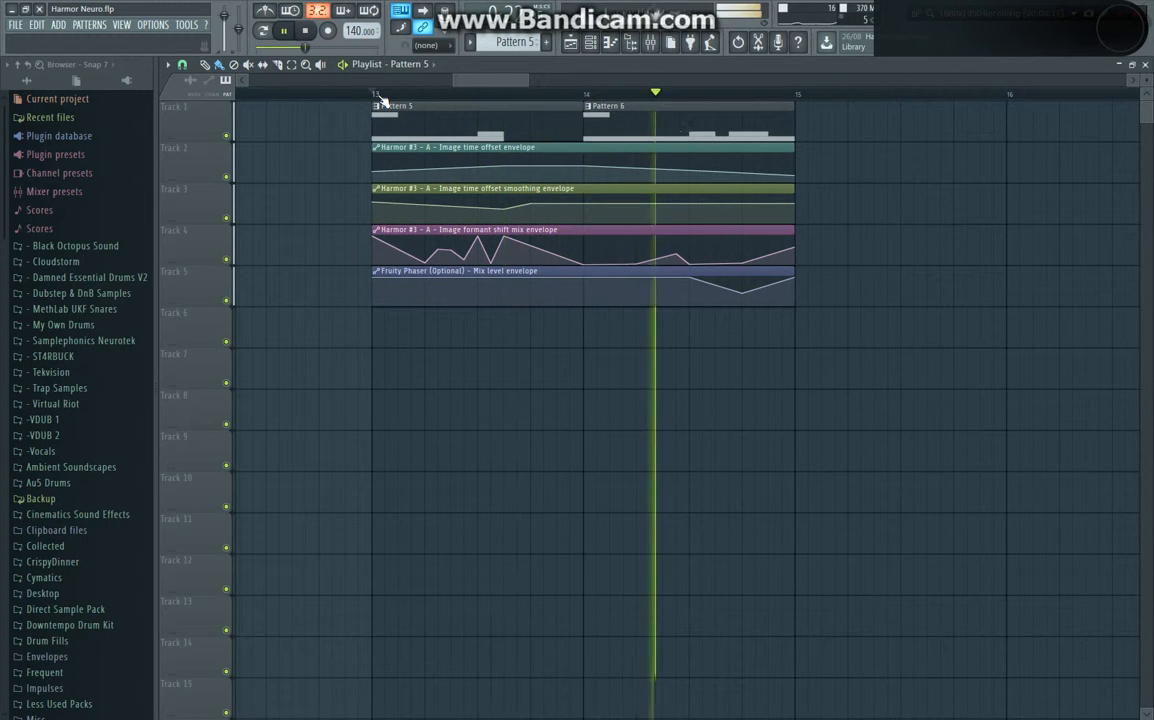
# Step: Play Pattern 5 with its automation clips from bar 13 and again from midway through the bar
pyautogui.press('space')
pyautogui.press('space')
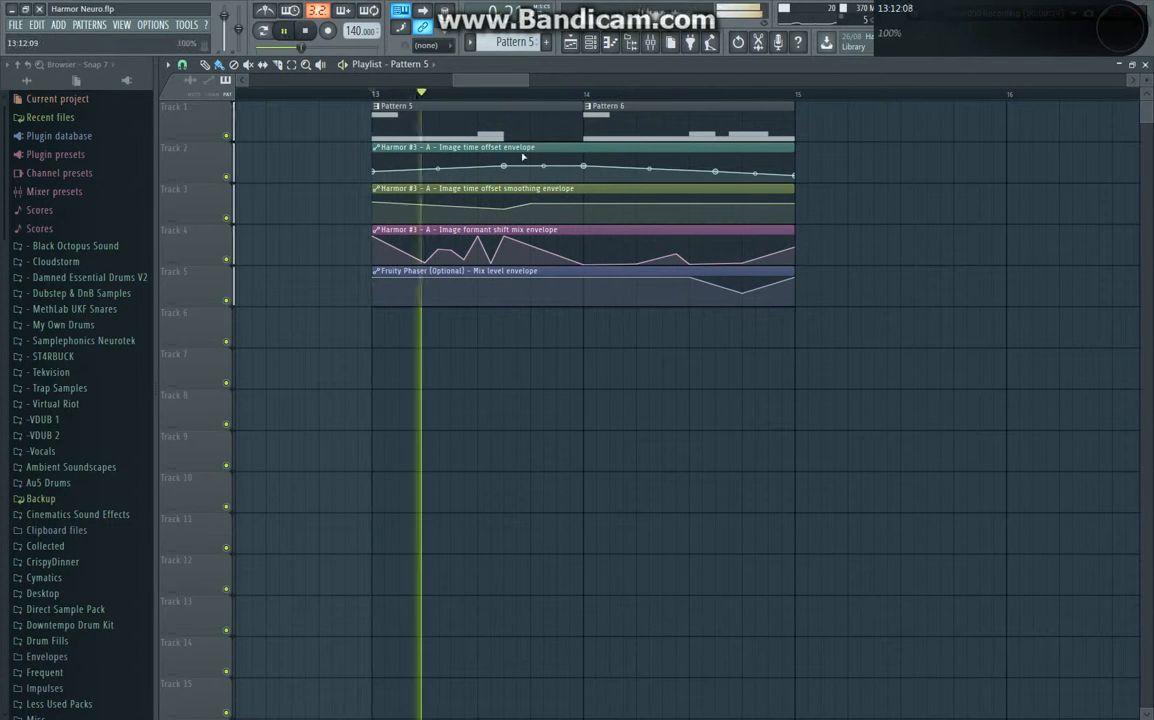
pyautogui.press('space')
pyautogui.press('space')
pyautogui.press('space')
pyautogui.click(489, 98)
pyautogui.press('space')
pyautogui.press('space')
pyautogui.press('space')
pyautogui.press('space')
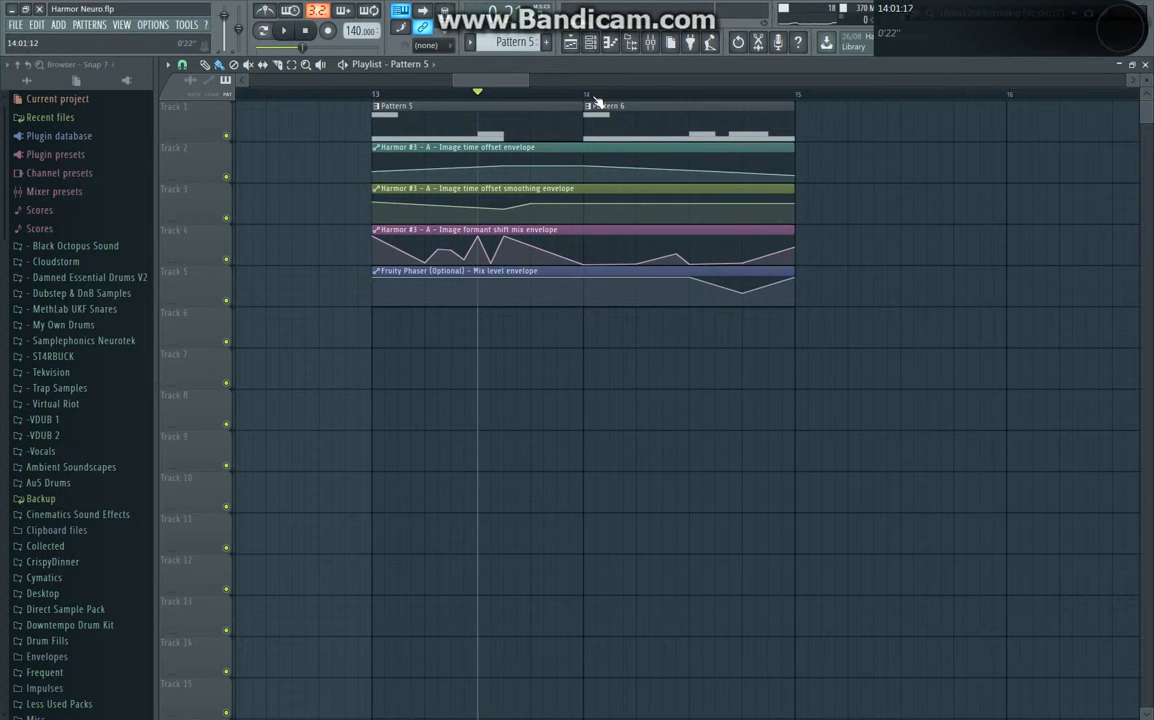
# Step: Play Pattern 6 from bar 14 and return the playhead to bar 13
pyautogui.click(590, 96)
pyautogui.press('space')
pyautogui.press('space')
pyautogui.press('space')
pyautogui.press('space')
pyautogui.click(385, 97)
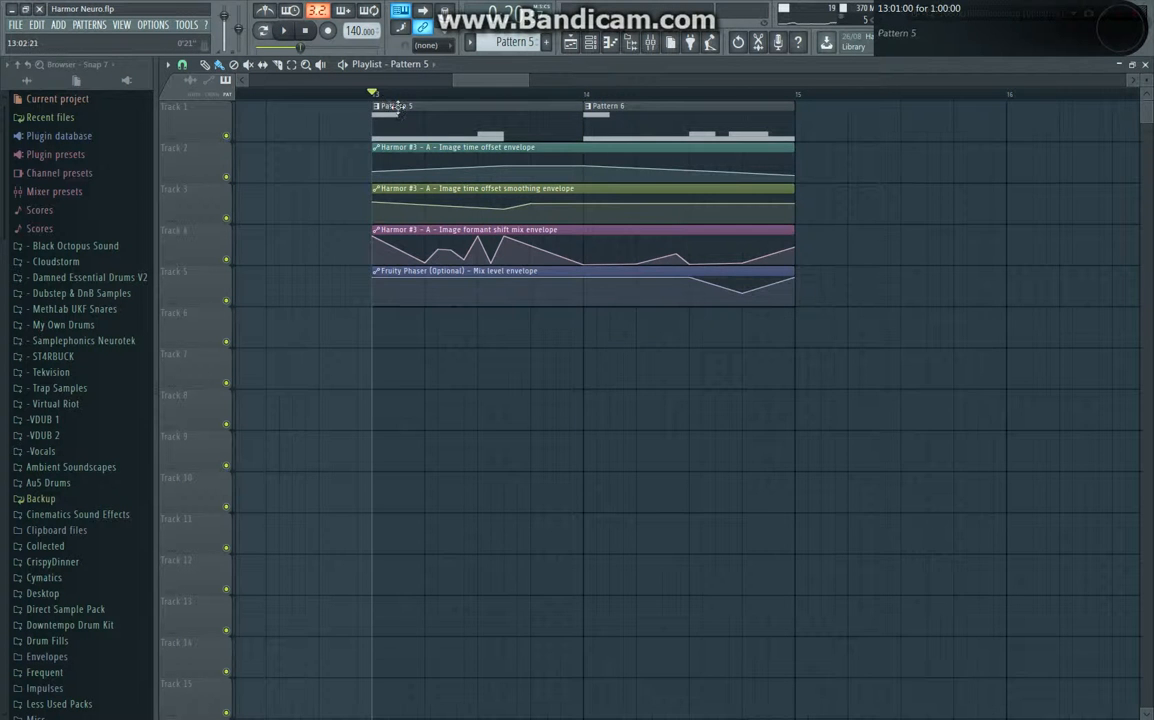
# Step: Look over the playlist arrangement from the Pattern 1 and Pattern 4 clips to the sliced audio at bar 17
pyautogui.scroll(-4, 395, 106)
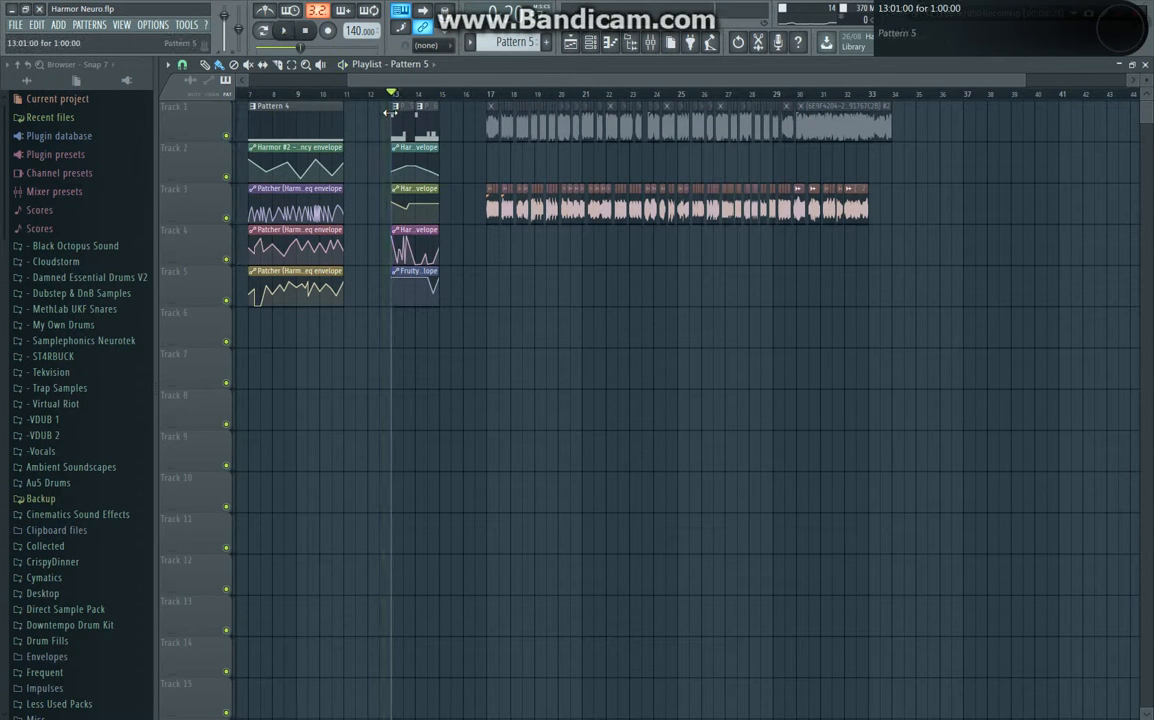
pyautogui.moveTo(409, 83); pyautogui.dragTo(259, 112)
pyautogui.scroll(3, 254, 120)
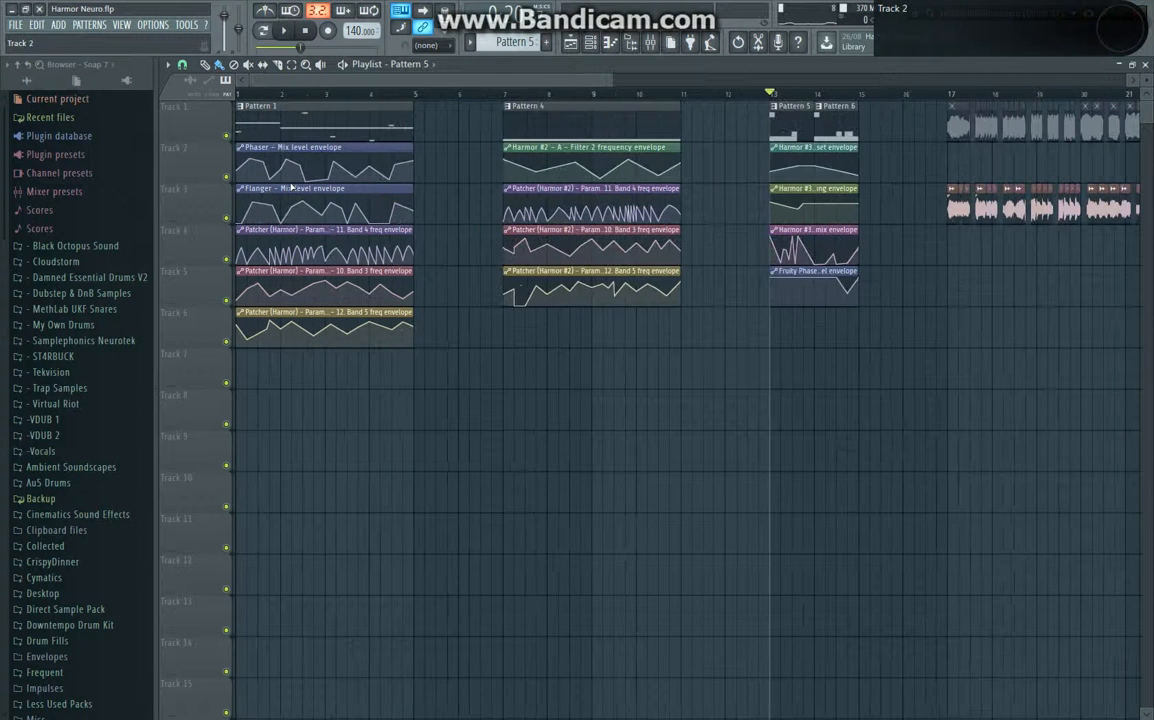
pyautogui.moveTo(881, 104); pyautogui.dragTo(935, 182)
pyautogui.moveTo(697, 425); pyautogui.dragTo(876, 391)
pyautogui.scroll(-2, 876, 391)
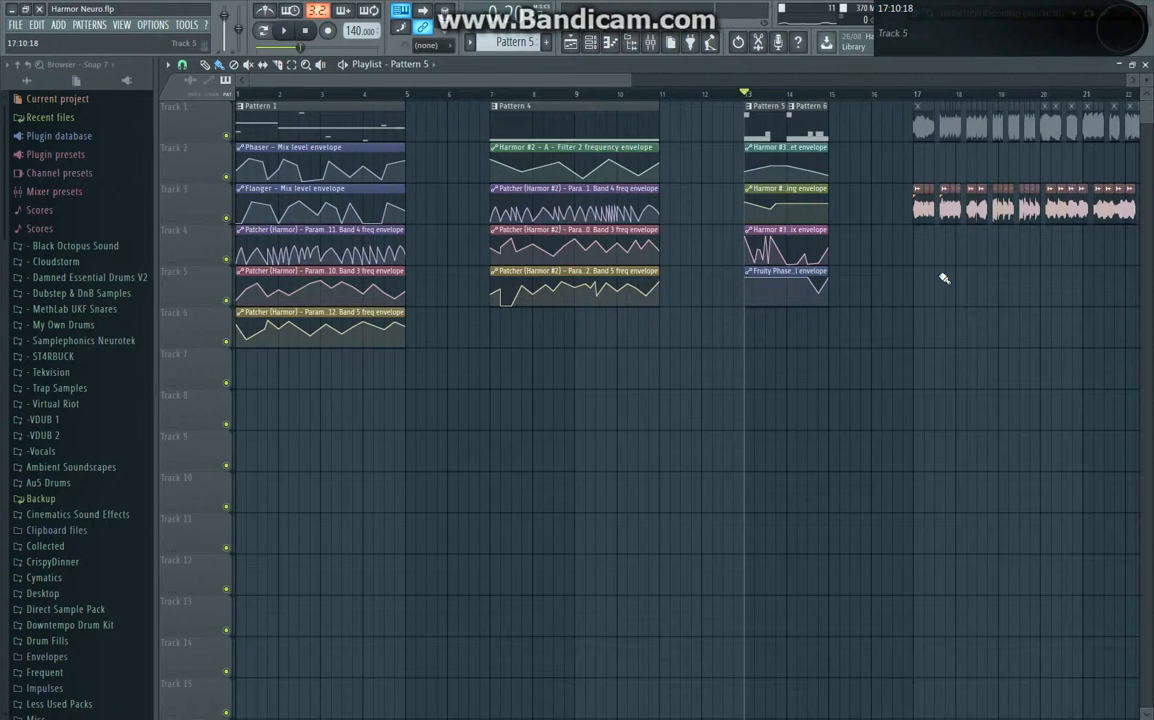
pyautogui.scroll(3, 943, 278)
pyautogui.scroll(-4, 848, 238)
pyautogui.moveTo(544, 370)
pyautogui.mouseDown()
pyautogui.moveTo(552, 248)
pyautogui.moveTo(555, 390)
pyautogui.mouseUp()
pyautogui.scroll(2, 760, 350)
pyautogui.scroll(-3, 520, 430)
pyautogui.moveTo(433, 455)
pyautogui.mouseDown()
pyautogui.moveTo(270, 160)
pyautogui.moveTo(445, 445)
pyautogui.mouseUp()
# Step: Open the mixer and play the spectral recording in the middle Edison on the Harmor track, then close Edison
pyautogui.click(656, 45)
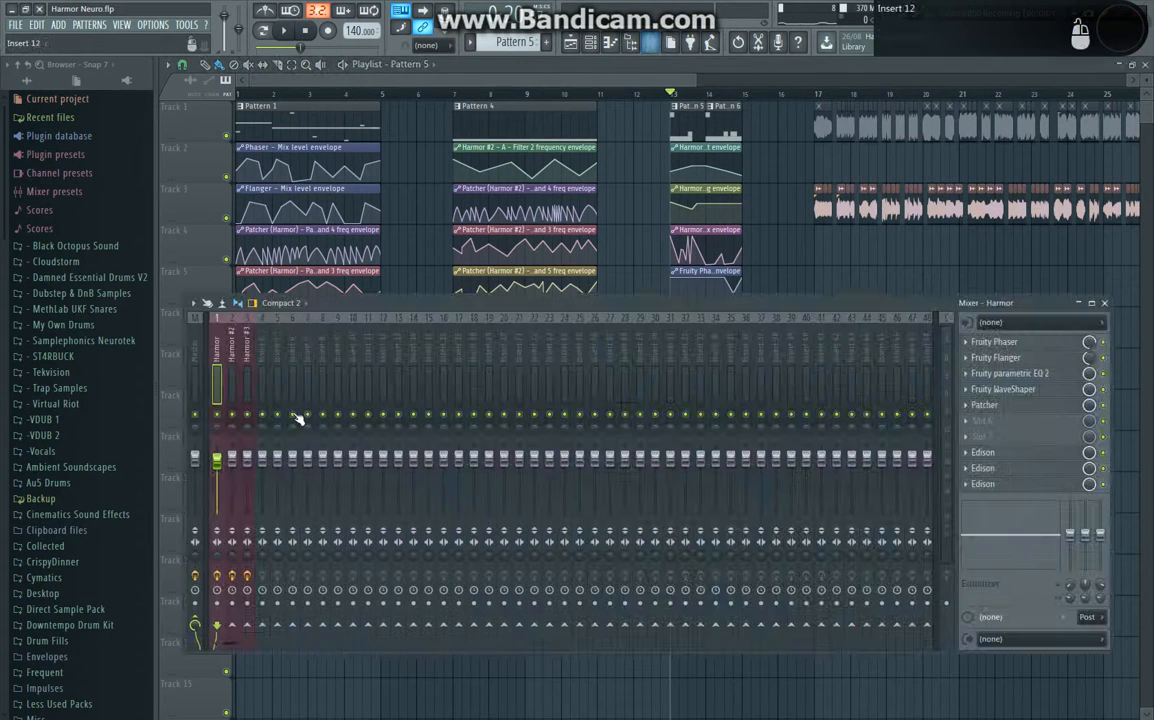
pyautogui.click(985, 468)
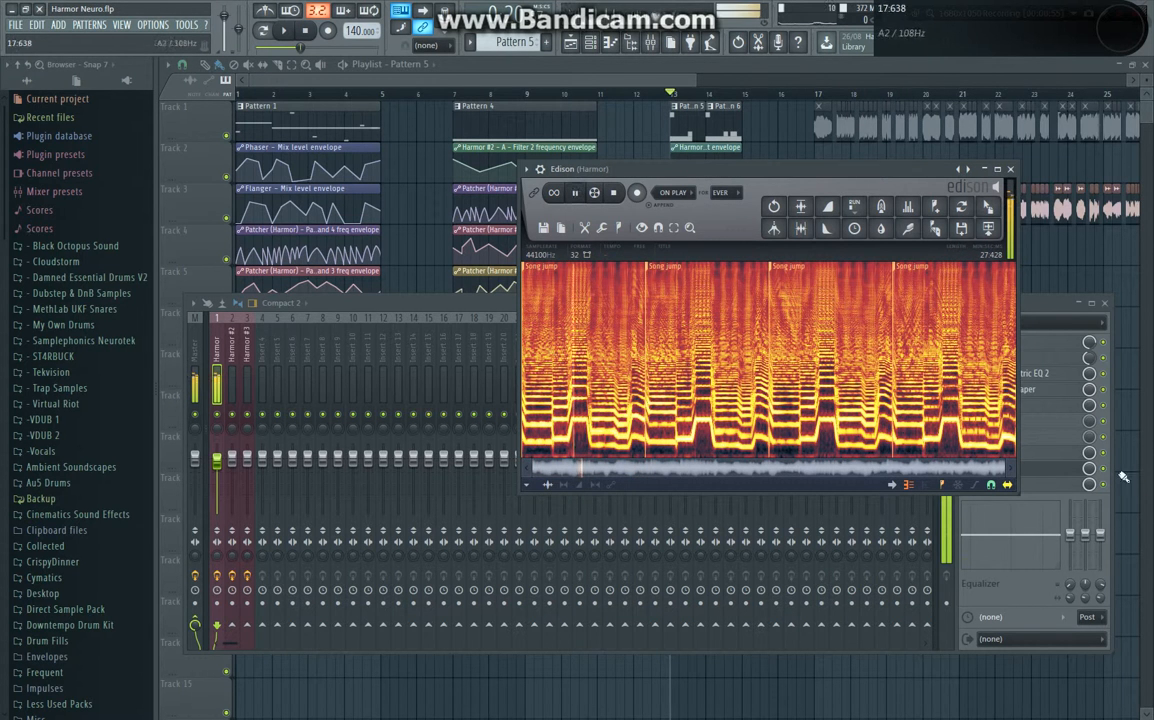
pyautogui.click(1080, 470)
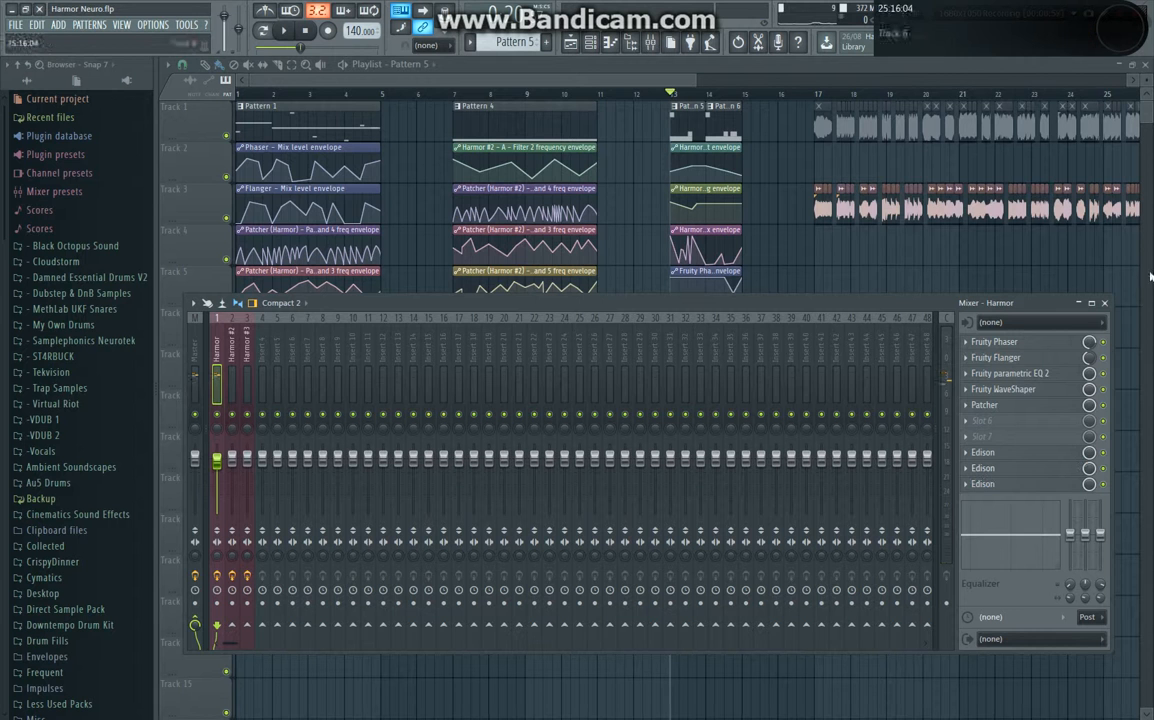
# Step: Select the Harmor #3 mixer track and open the Harmor #3 synth
pyautogui.click(248, 376)
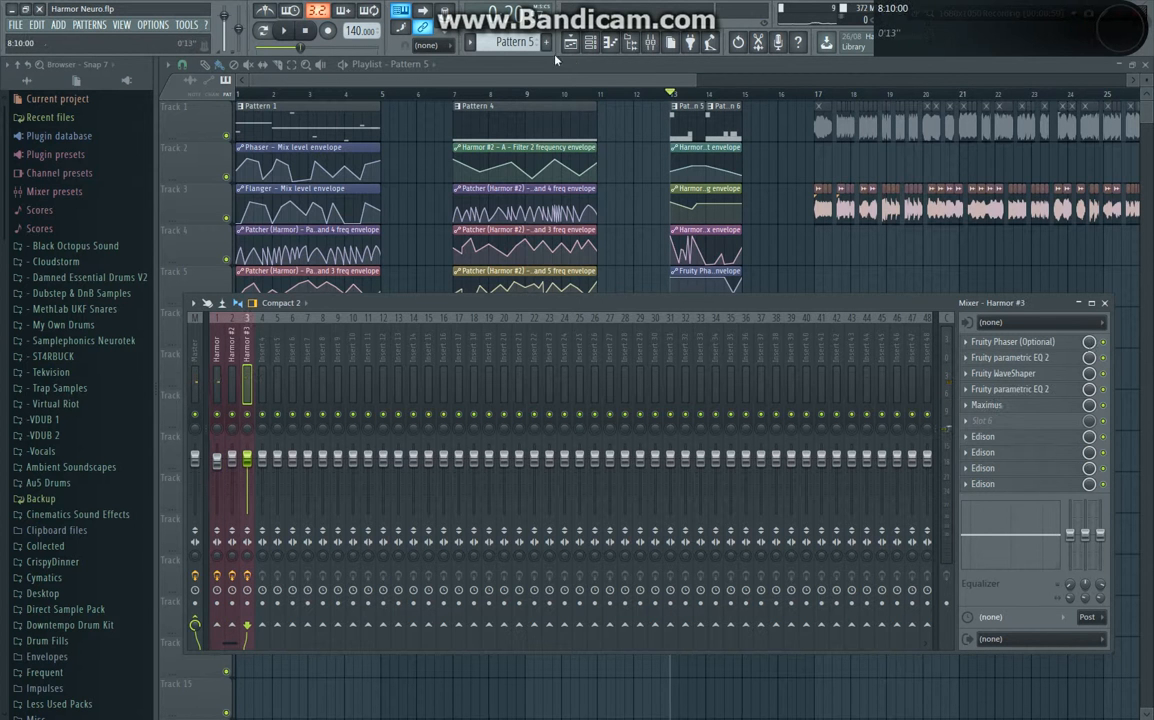
pyautogui.click(591, 45)
pyautogui.click(553, 378)
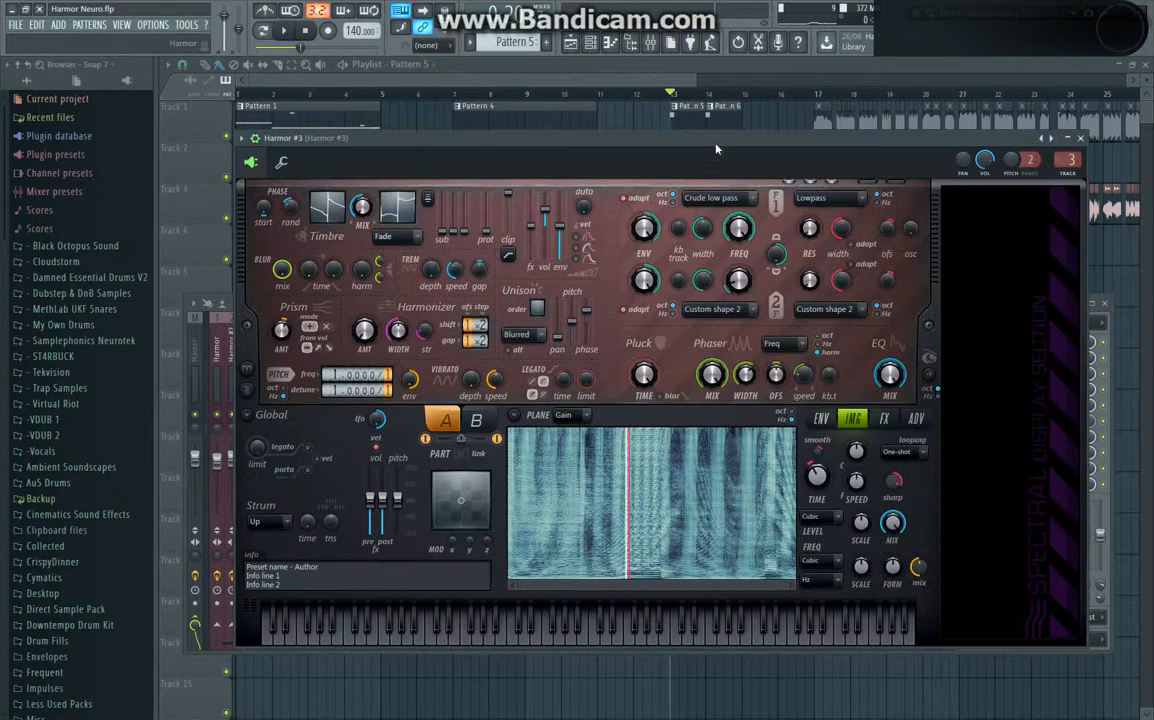
# Step: Disable the effect slots on the Harmor #3 mixer track, play Patterns 5 and 6 dry, and close the mixer
pyautogui.click(651, 45)
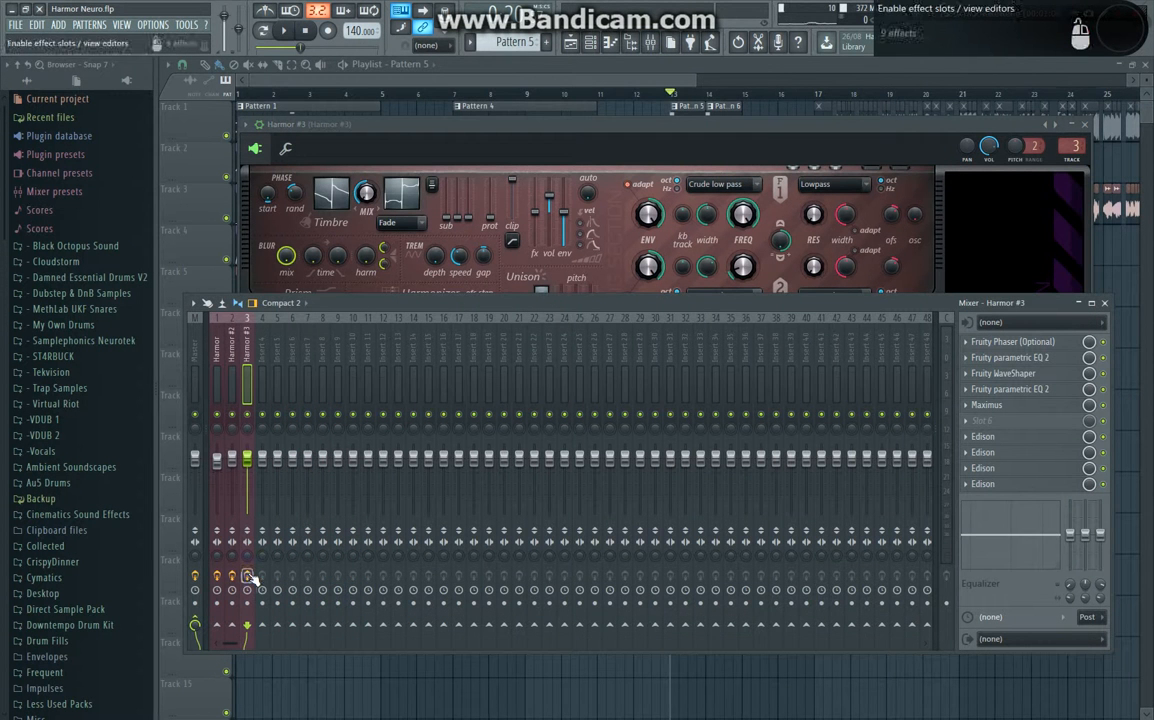
pyautogui.press('space')
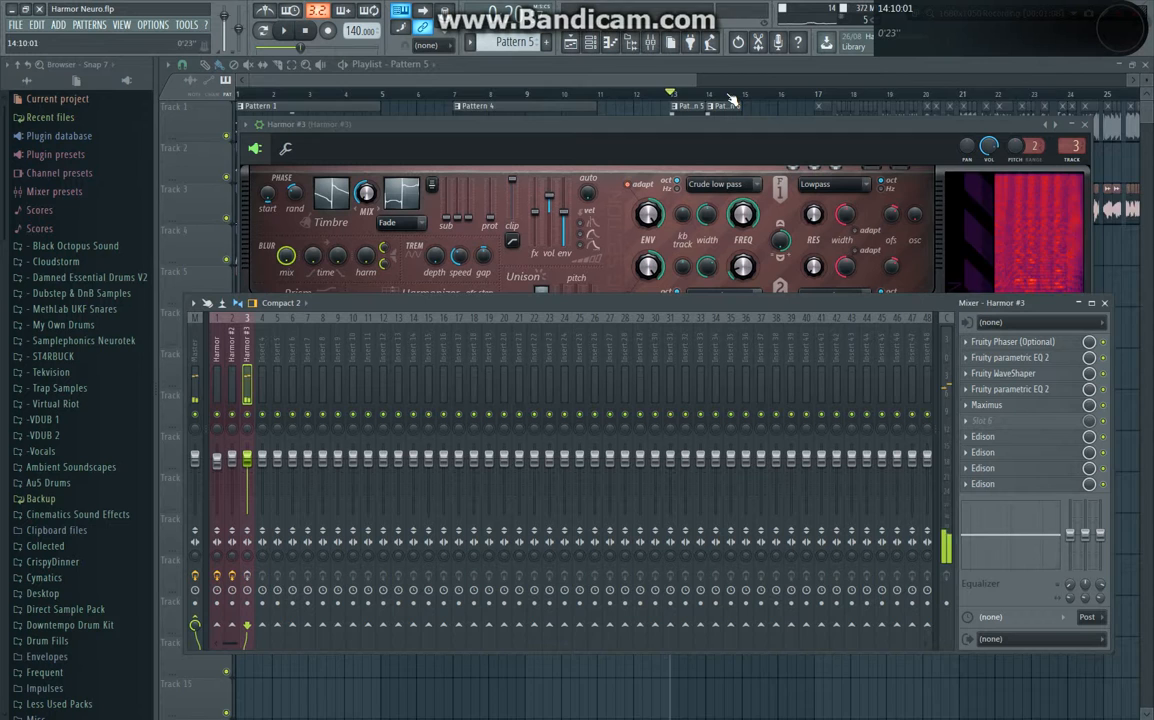
pyautogui.scroll(5, 731, 100)
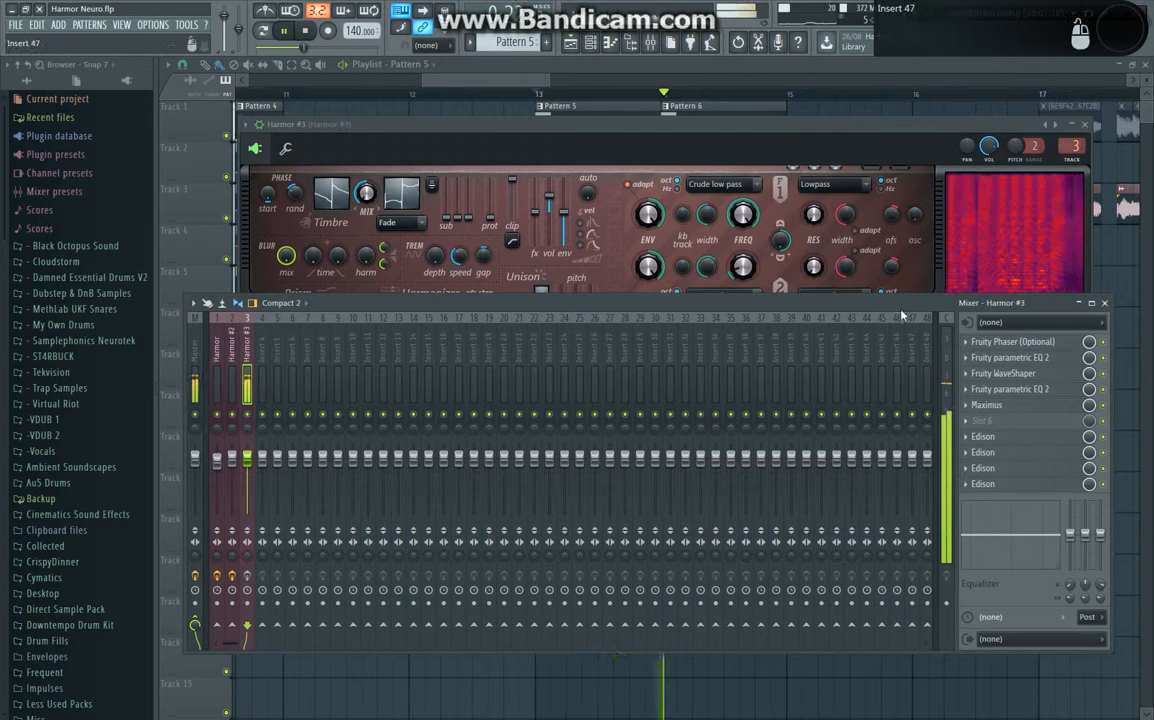
pyautogui.moveTo(892, 303); pyautogui.dragTo(905, 358)
pyautogui.press('space')
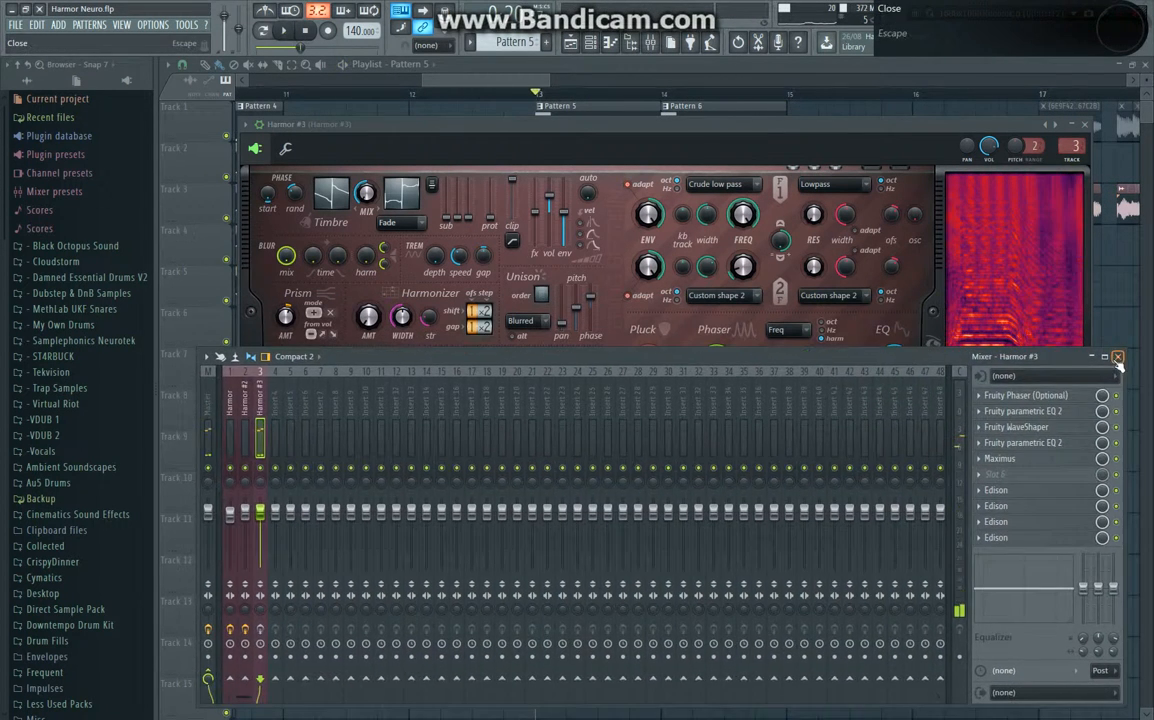
pyautogui.click(1117, 359)
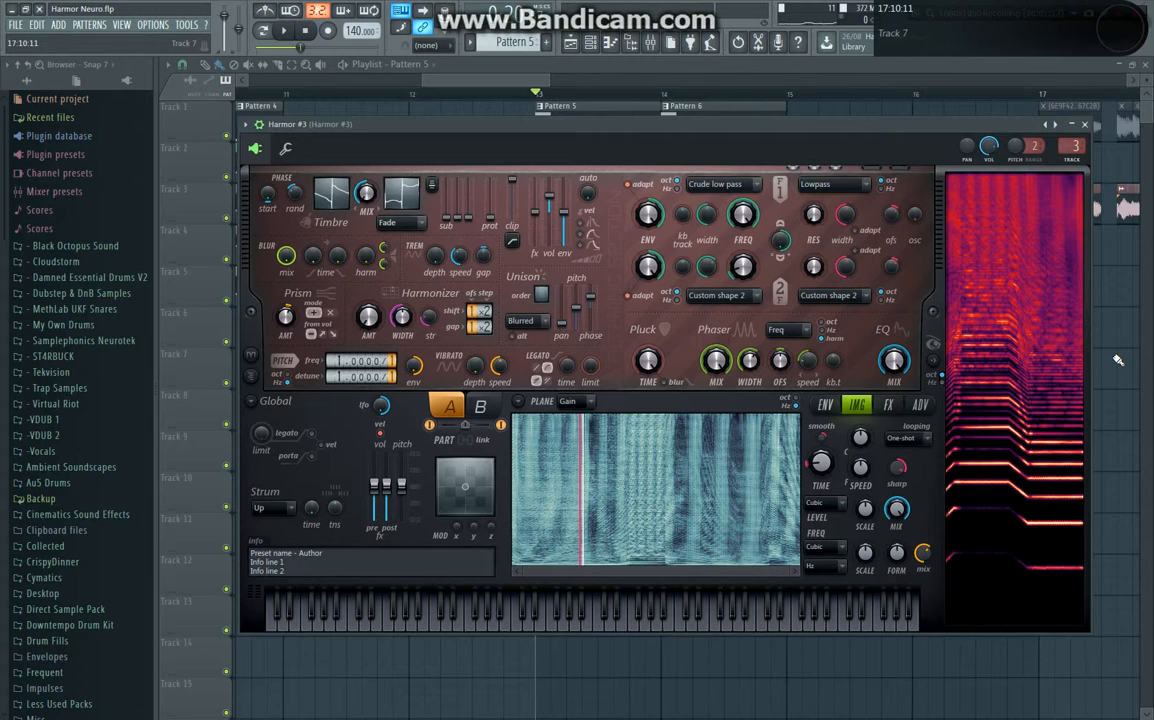
# Step: Check the automation options of part A's Image time offset in Harmor #3, then raise the offset
pyautogui.moveTo(858, 120); pyautogui.dragTo(905, 119)
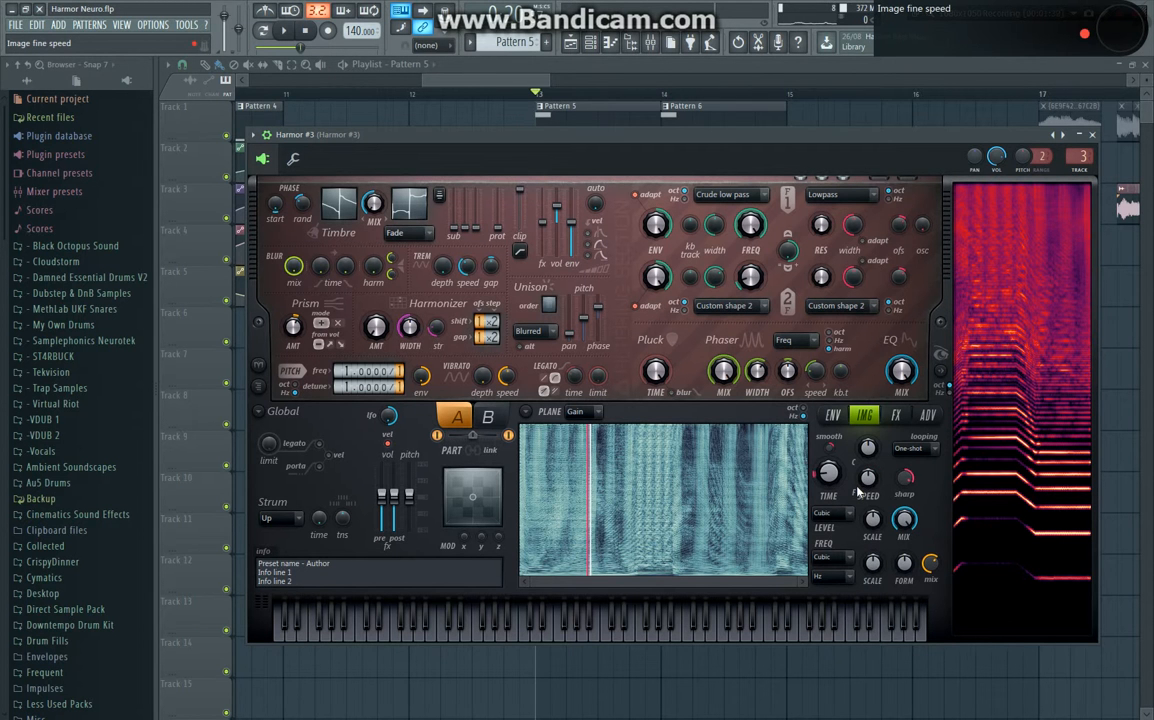
pyautogui.rightClick(827, 474)
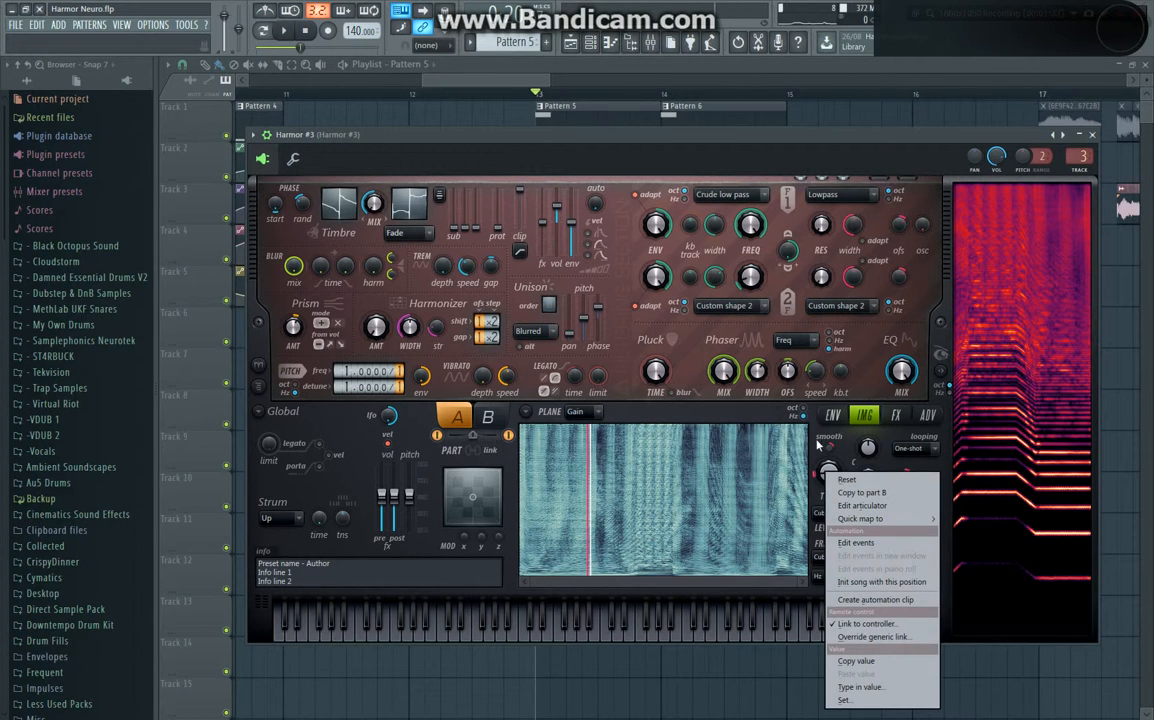
pyautogui.click(815, 448)
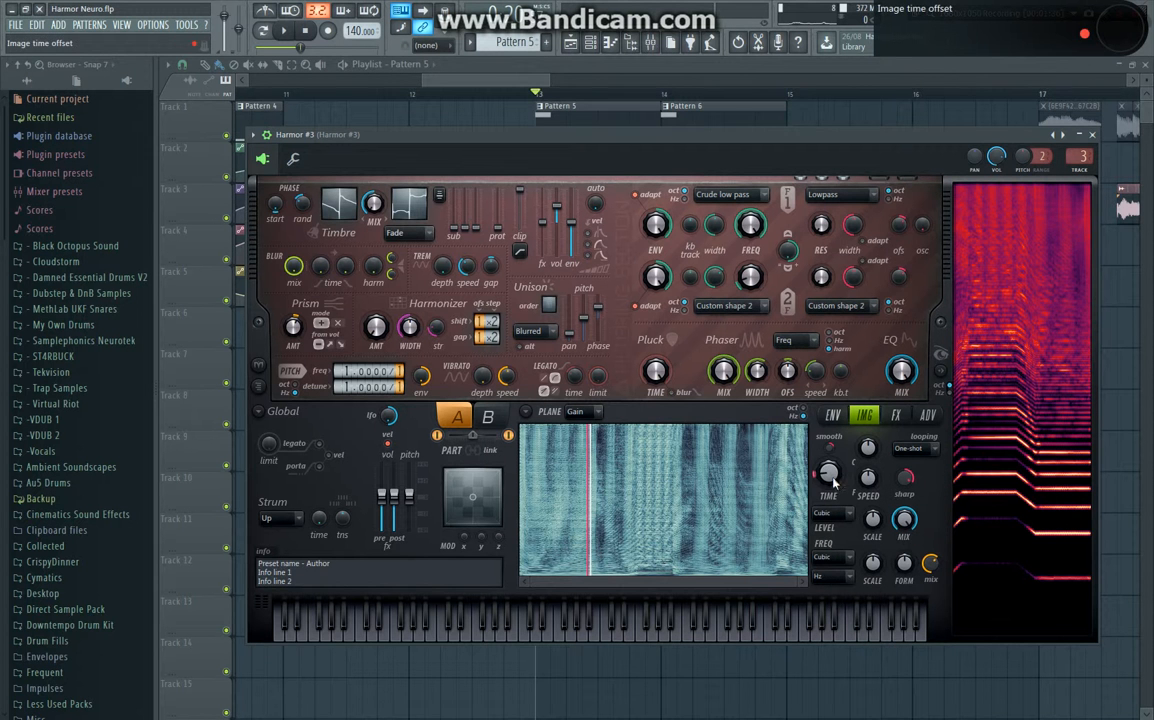
pyautogui.moveTo(829, 476); pyautogui.dragTo(829, 452)
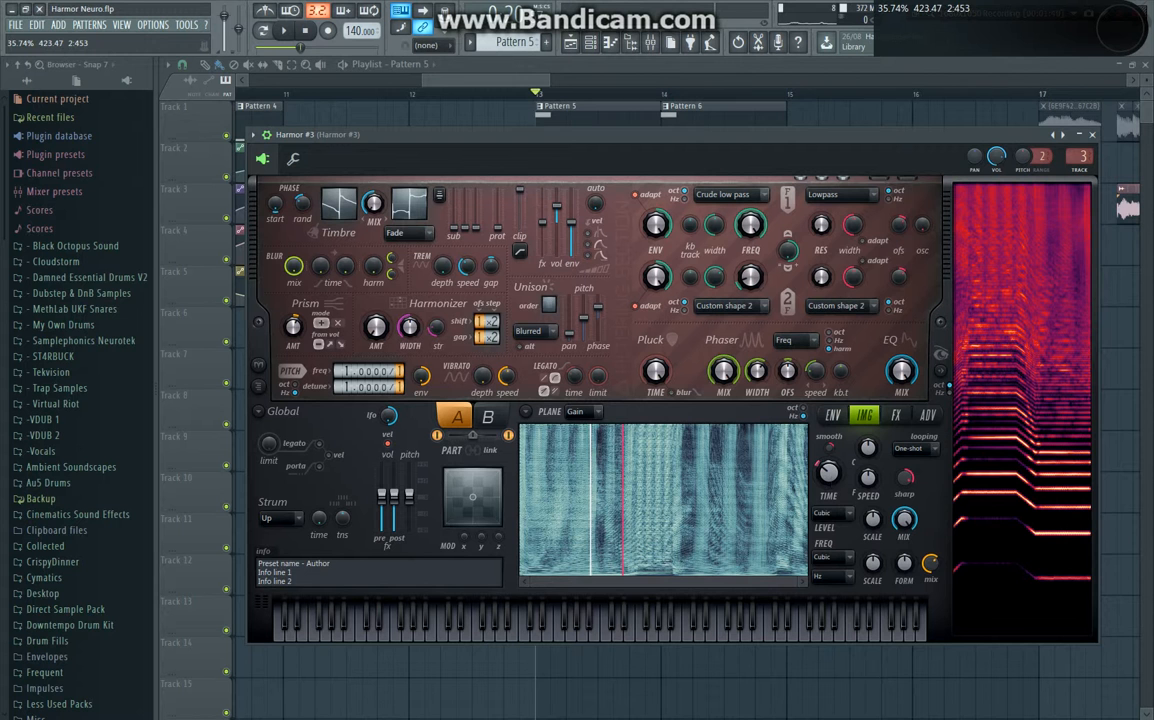
# Step: Examine the automation options of part A's Image time offset and of its smoothing control
pyautogui.rightClick(836, 481)
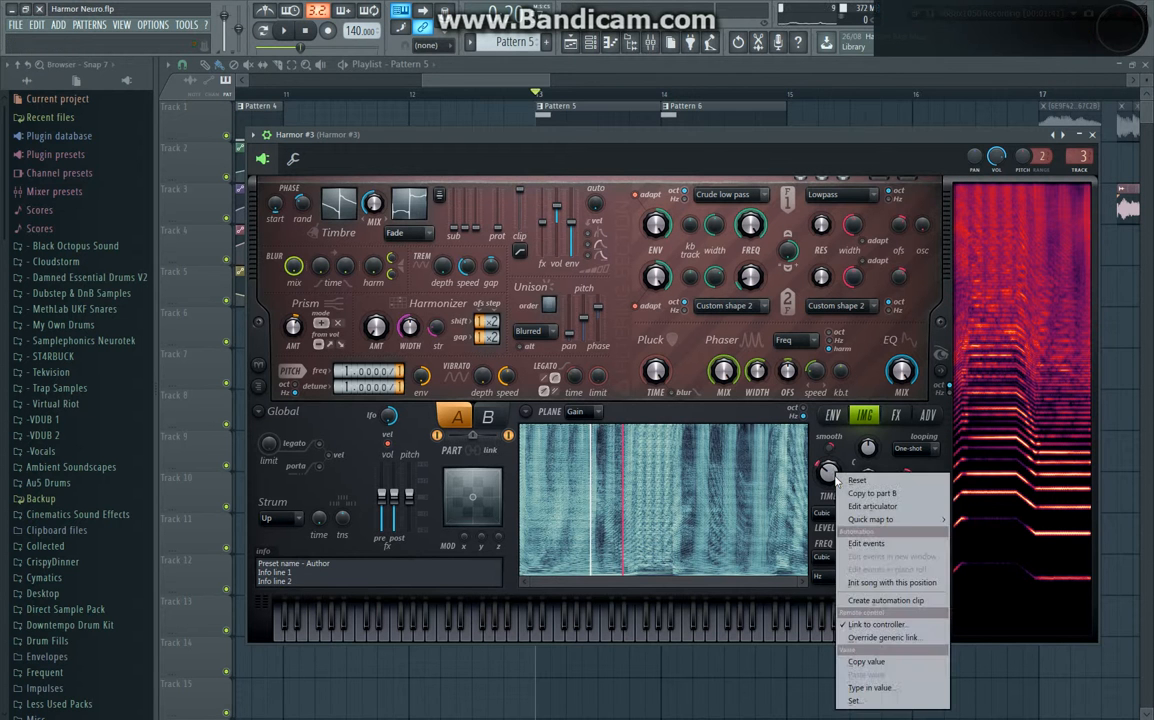
pyautogui.rightClick(830, 447)
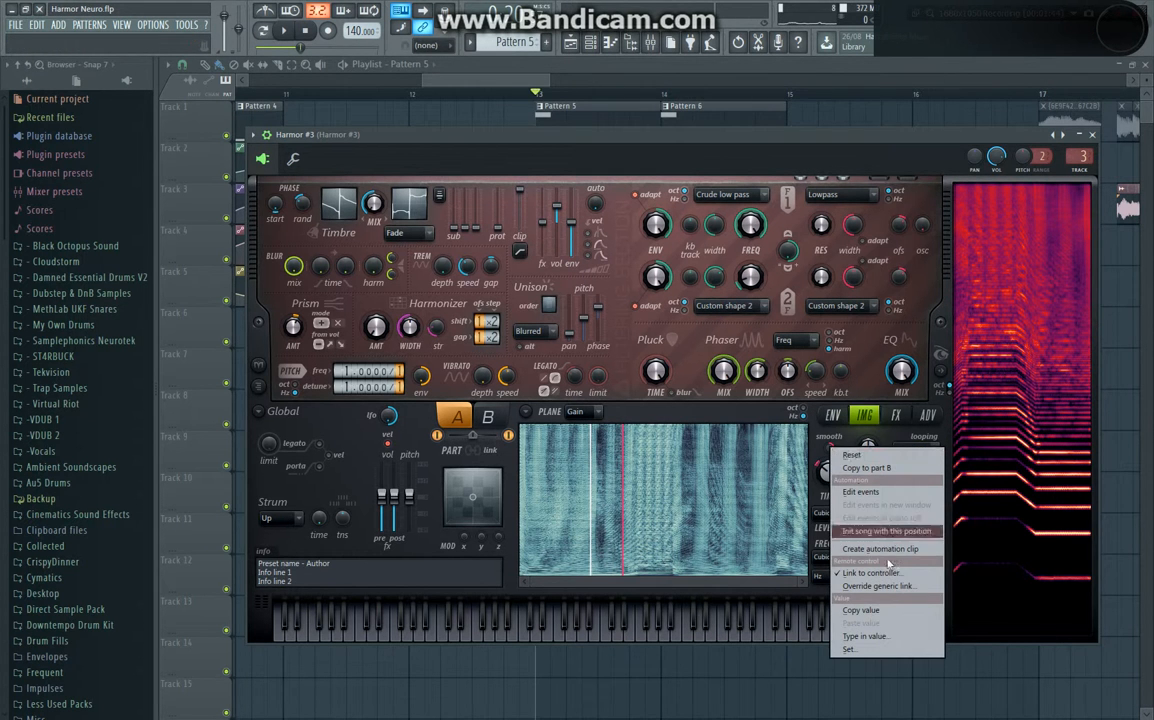
pyautogui.click(820, 437)
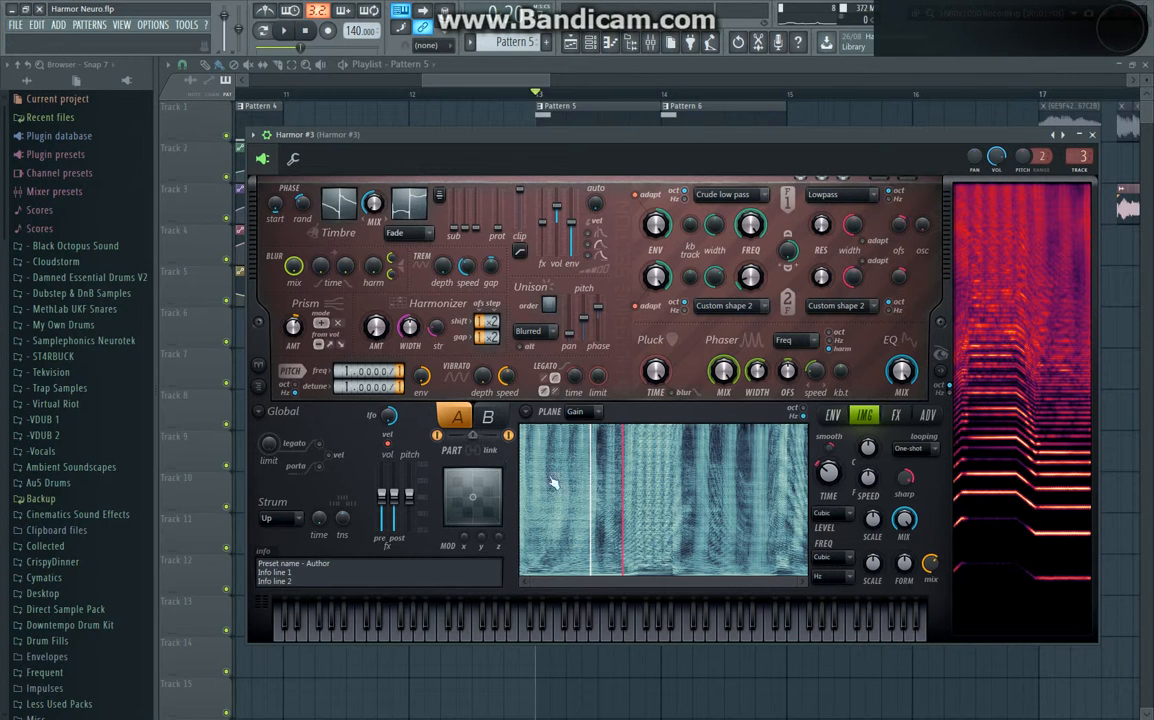
# Step: Examine part B's advanced and image settings, including side processing and the automation options of its Image time offset
pyautogui.click(927, 415)
pyautogui.click(488, 417)
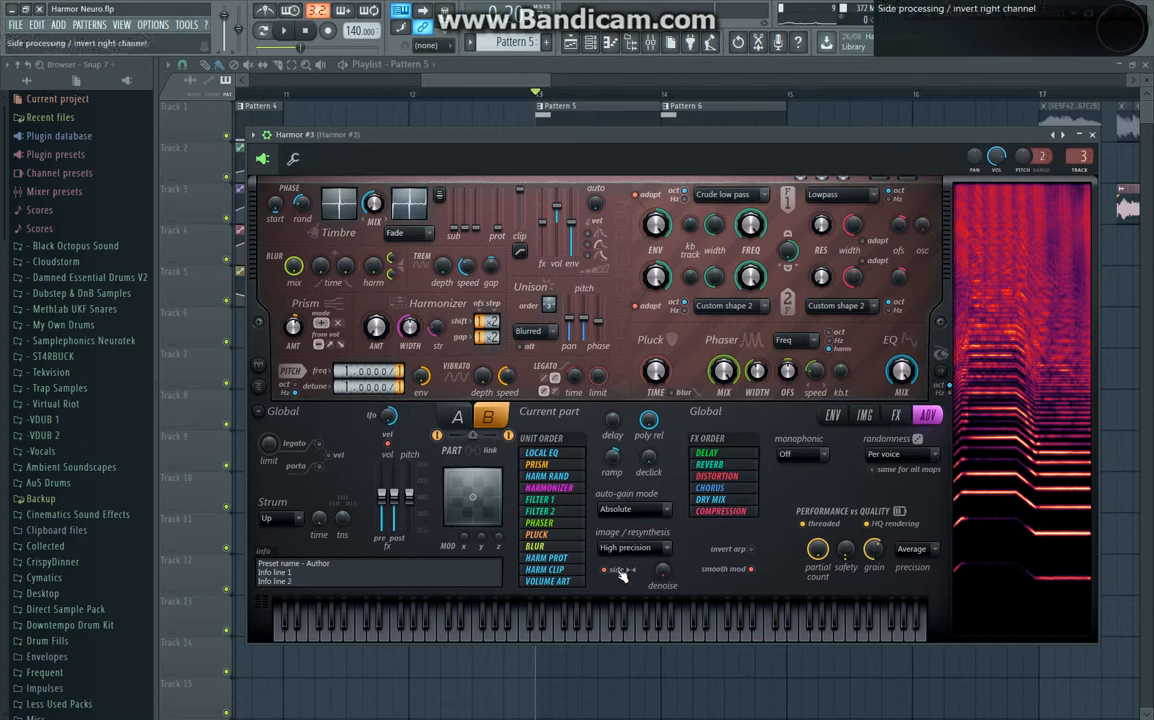
pyautogui.click(457, 417)
pyautogui.click(872, 418)
pyautogui.click(488, 417)
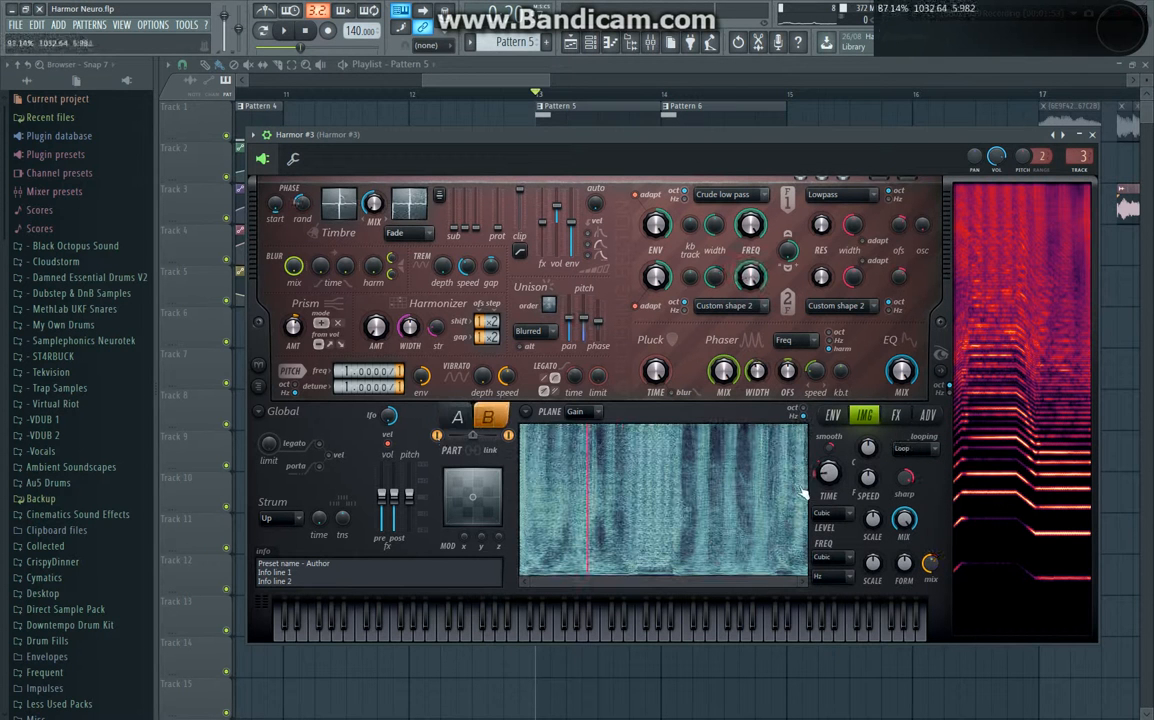
pyautogui.rightClick(827, 472)
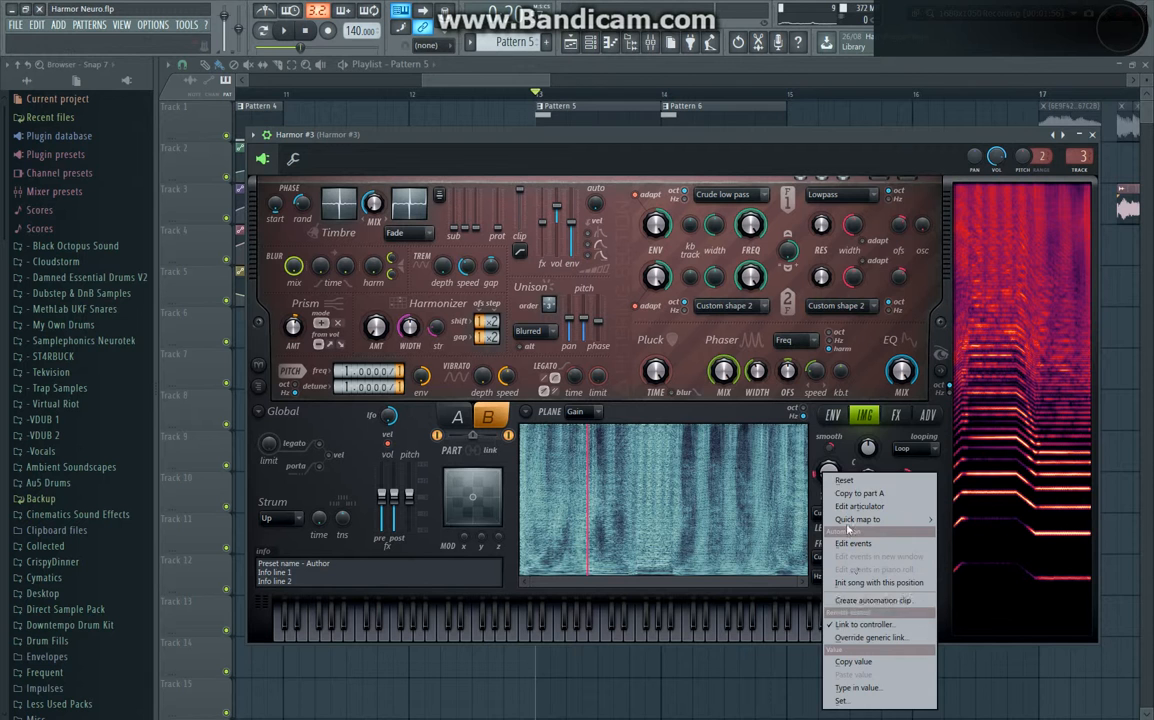
pyautogui.click(838, 453)
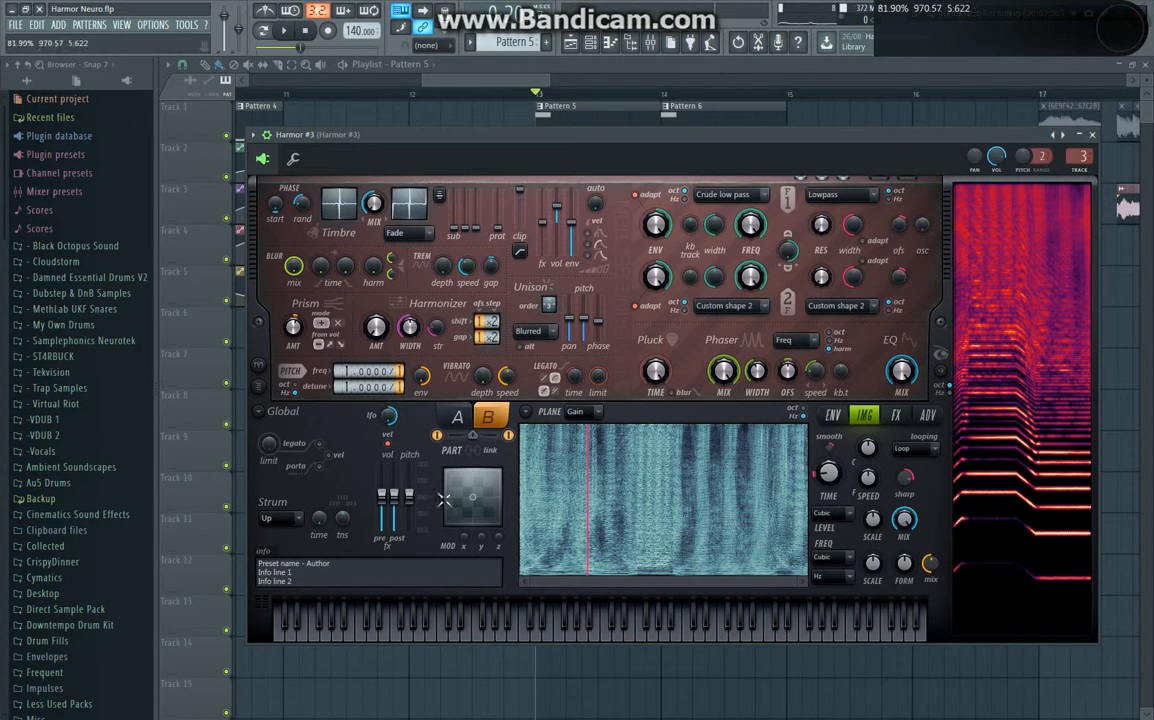
# Step: Return to part A and examine the automation options of its image formant shift mix
pyautogui.click(458, 417)
pyautogui.rightClick(932, 563)
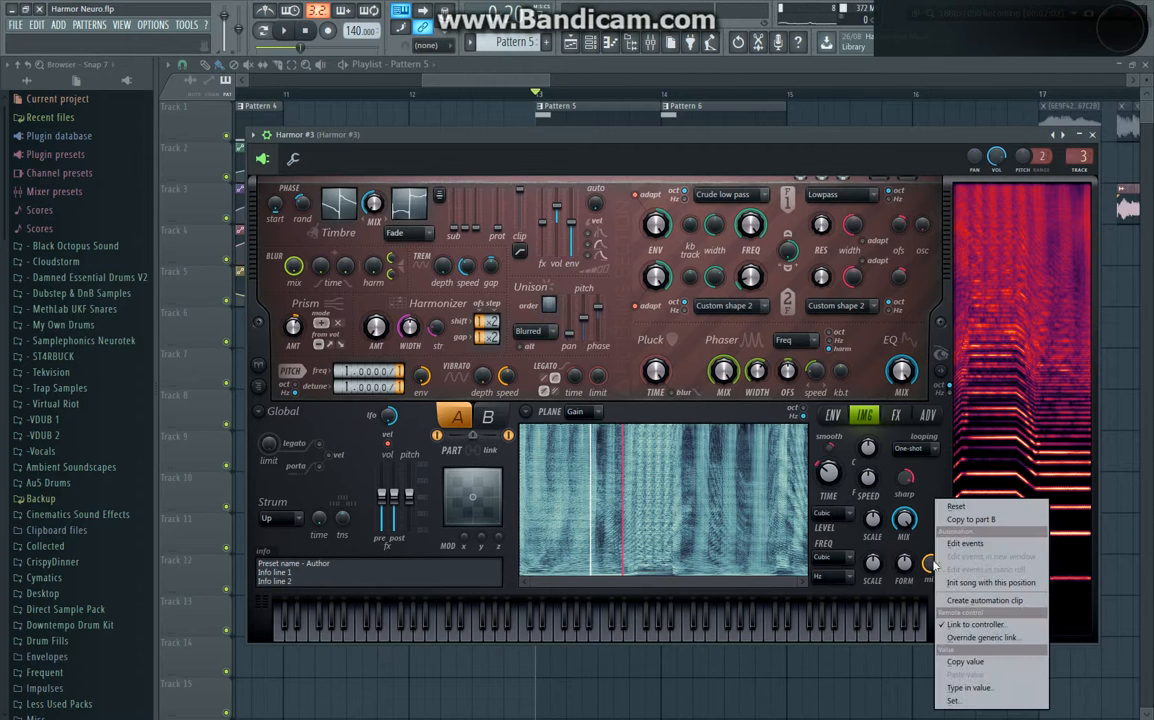
pyautogui.click(836, 452)
# Step: Display part A's Image formant mutation and Harmonic prism curves in the envelope editor
pyautogui.click(832, 423)
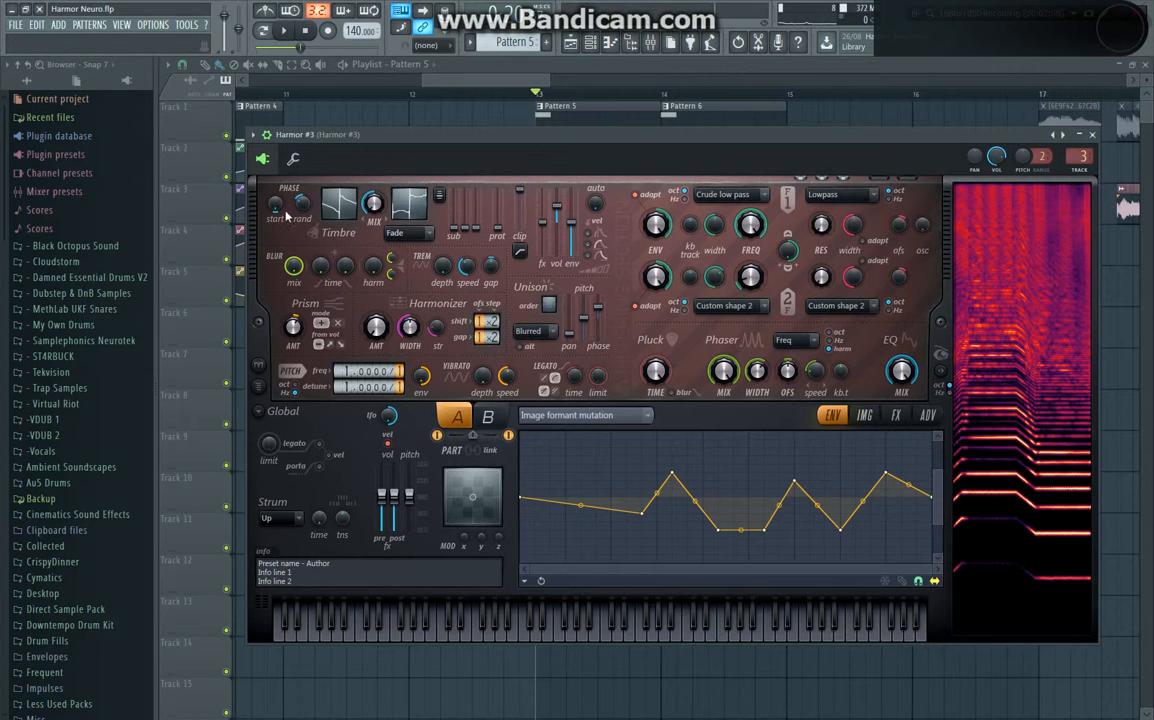
pyautogui.rightClick(305, 345)
pyautogui.click(325, 362)
pyautogui.click(580, 415)
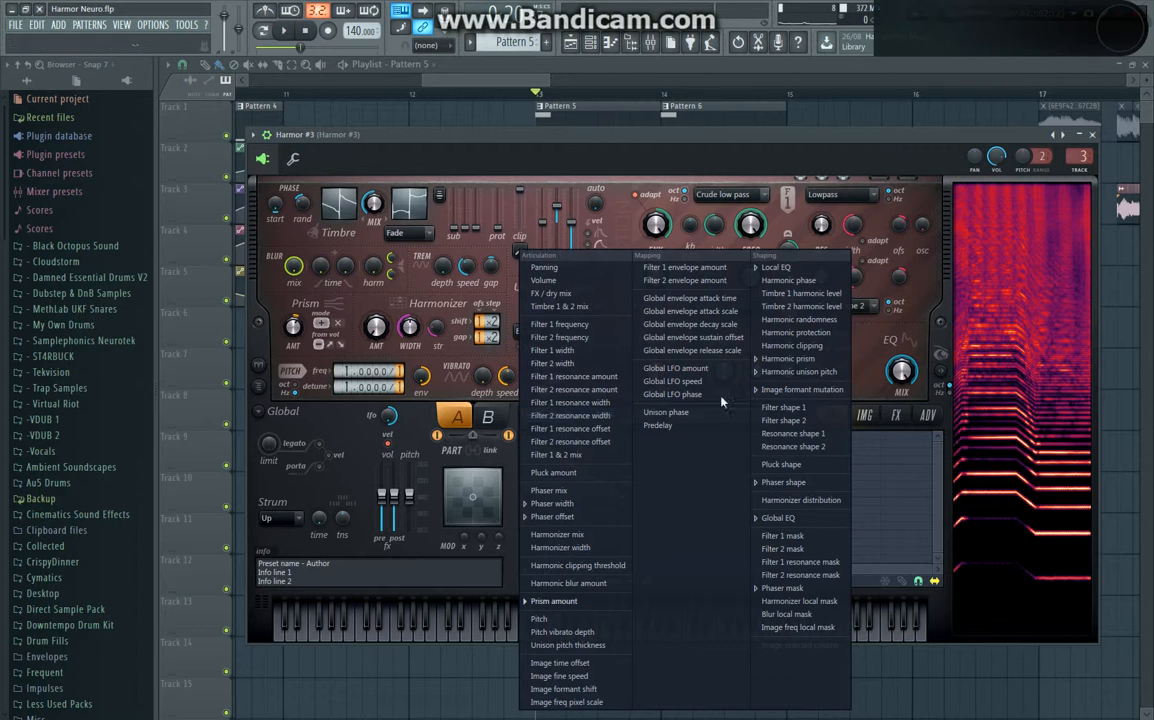
pyautogui.click(789, 359)
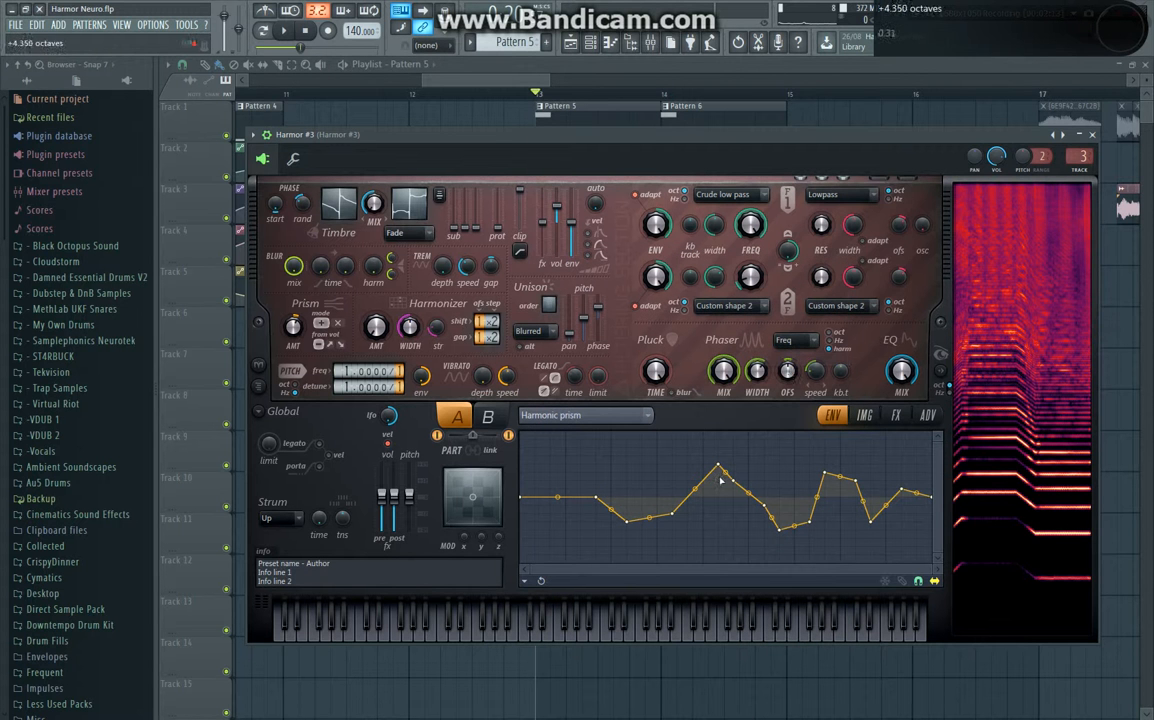
pyautogui.click(790, 342)
pyautogui.click(783, 493)
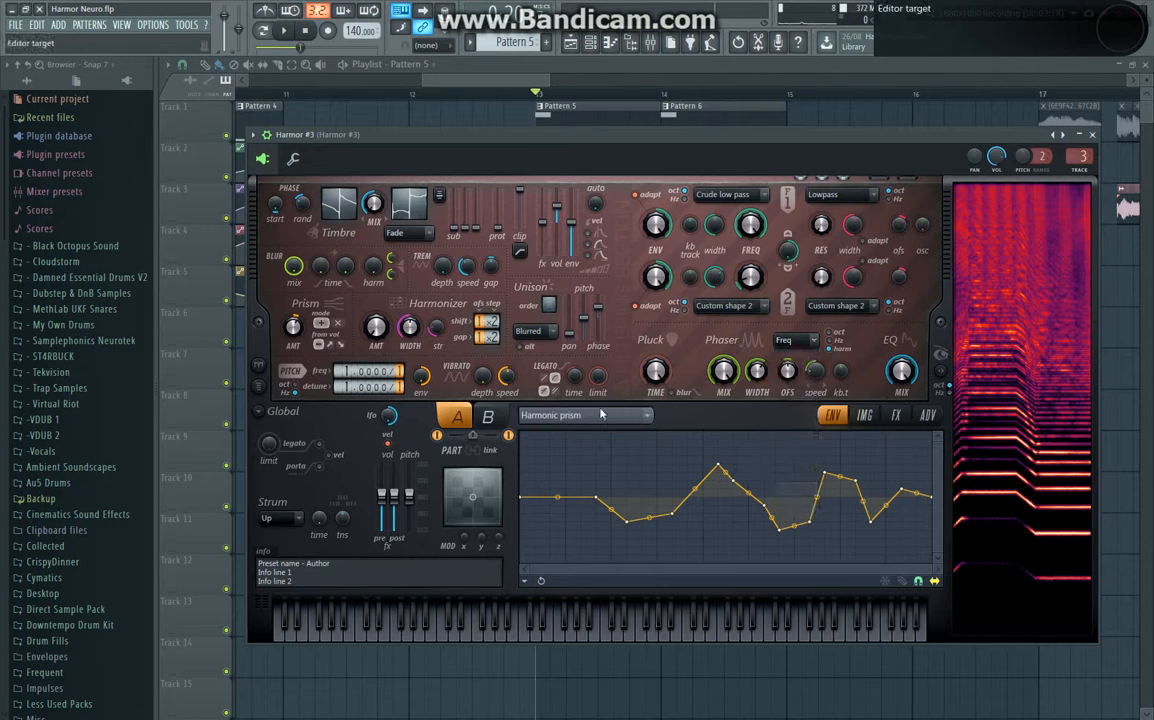
# Step: Display part A's Phaser shape and Phaser mask curves in the envelope editor
pyautogui.click(604, 415)
pyautogui.click(680, 436)
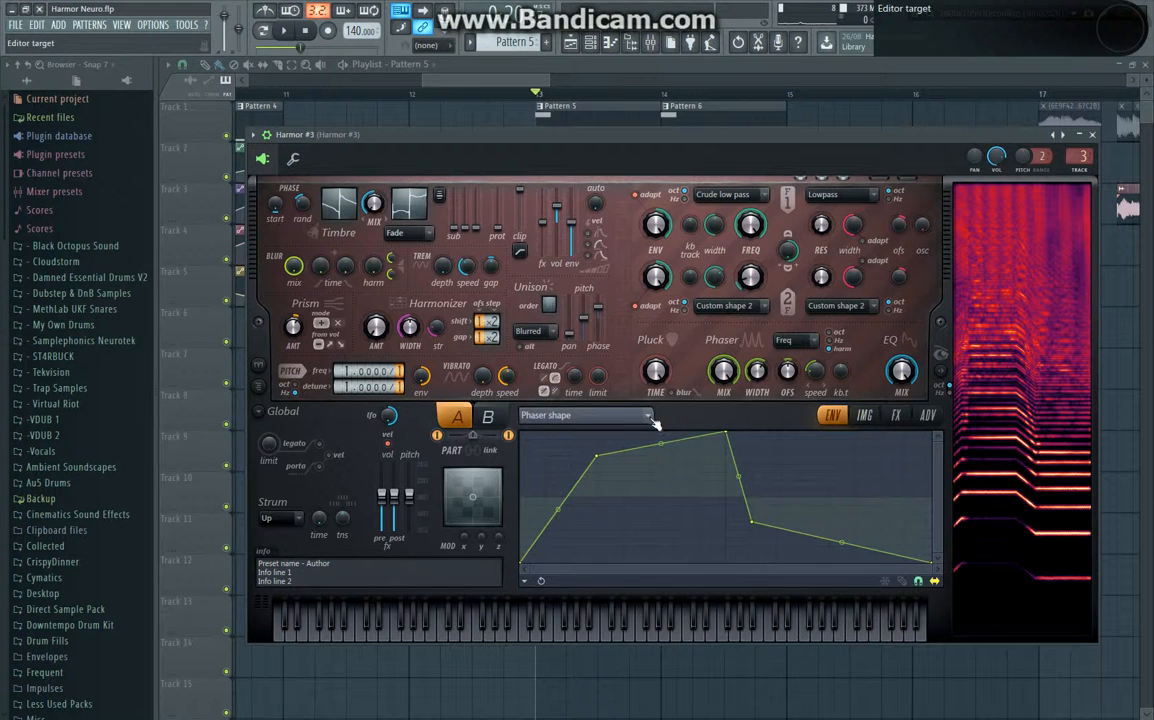
pyautogui.click(655, 421)
pyautogui.click(775, 587)
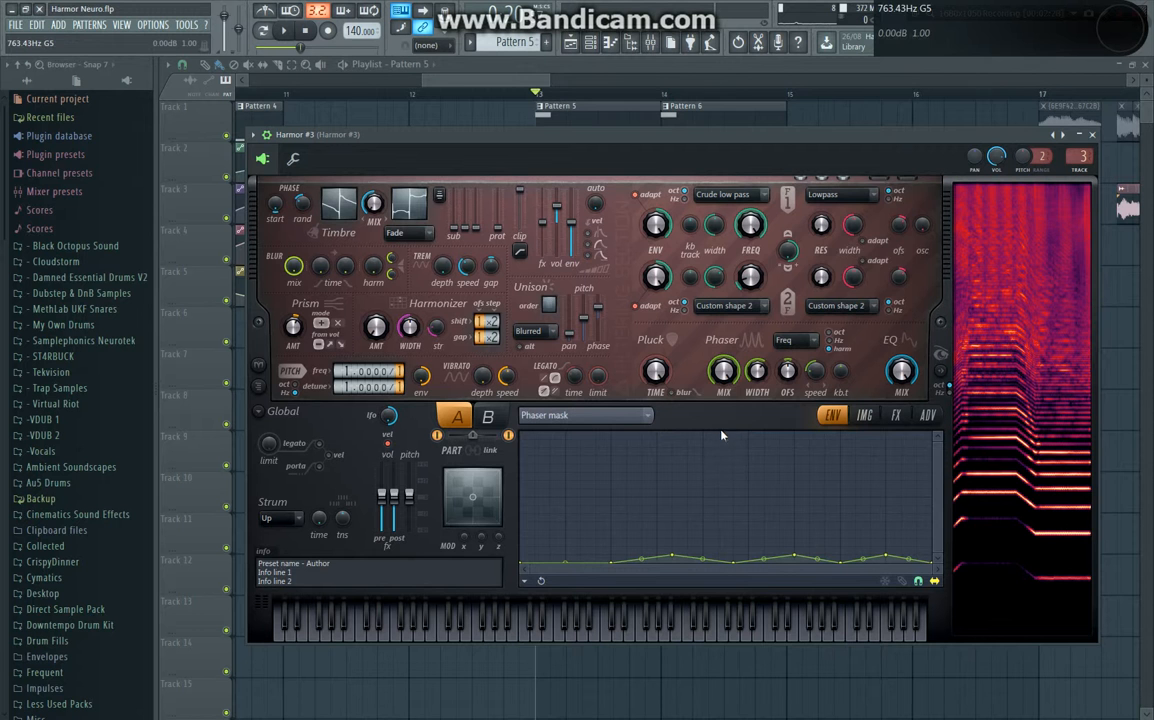
# Step: Display part A's Local EQ and Global EQ curves in the envelope editor
pyautogui.click(623, 418)
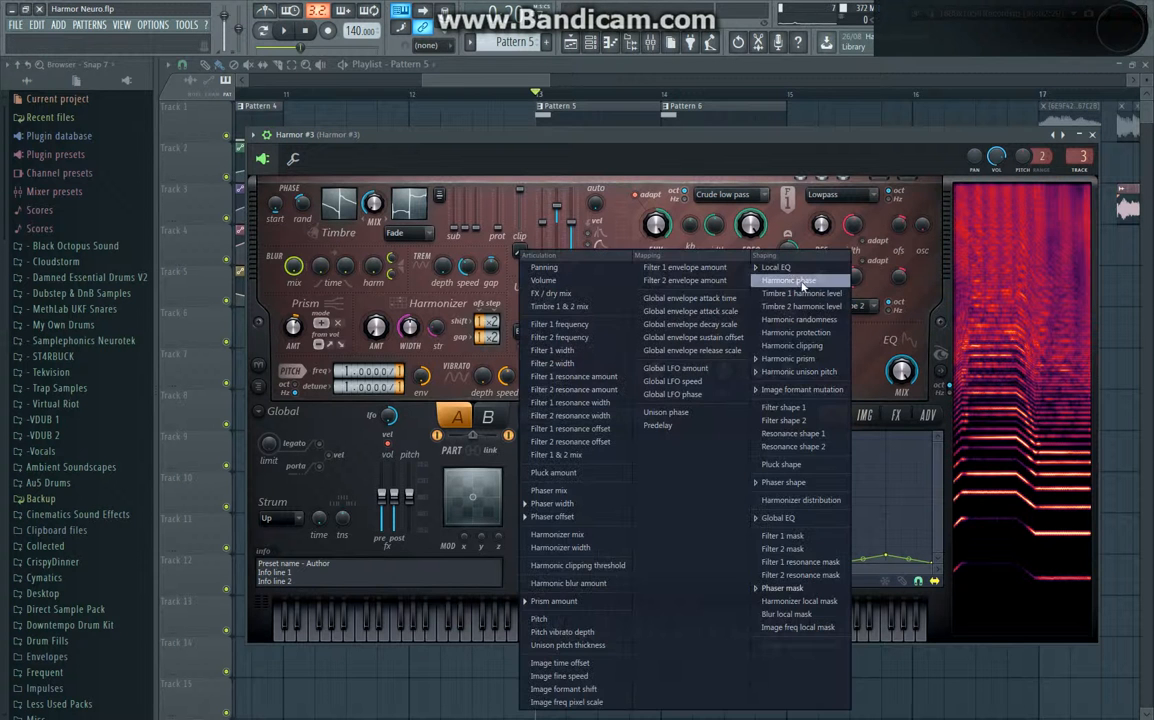
pyautogui.click(650, 419)
pyautogui.click(650, 419)
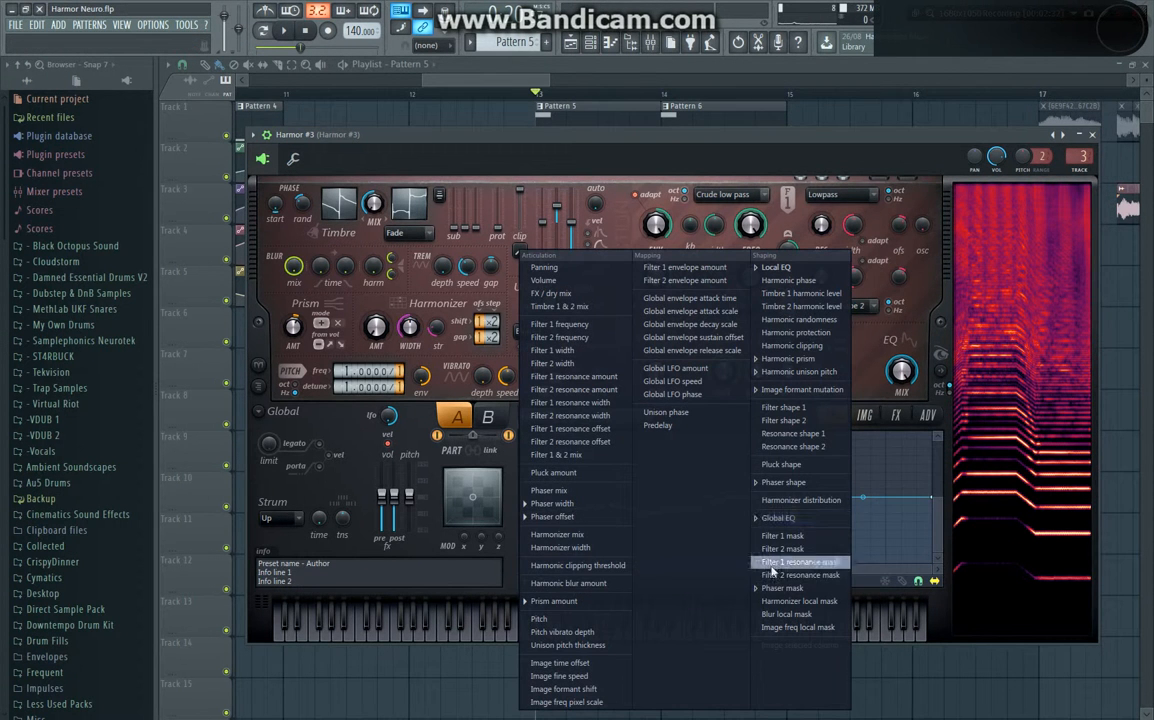
pyautogui.click(800, 518)
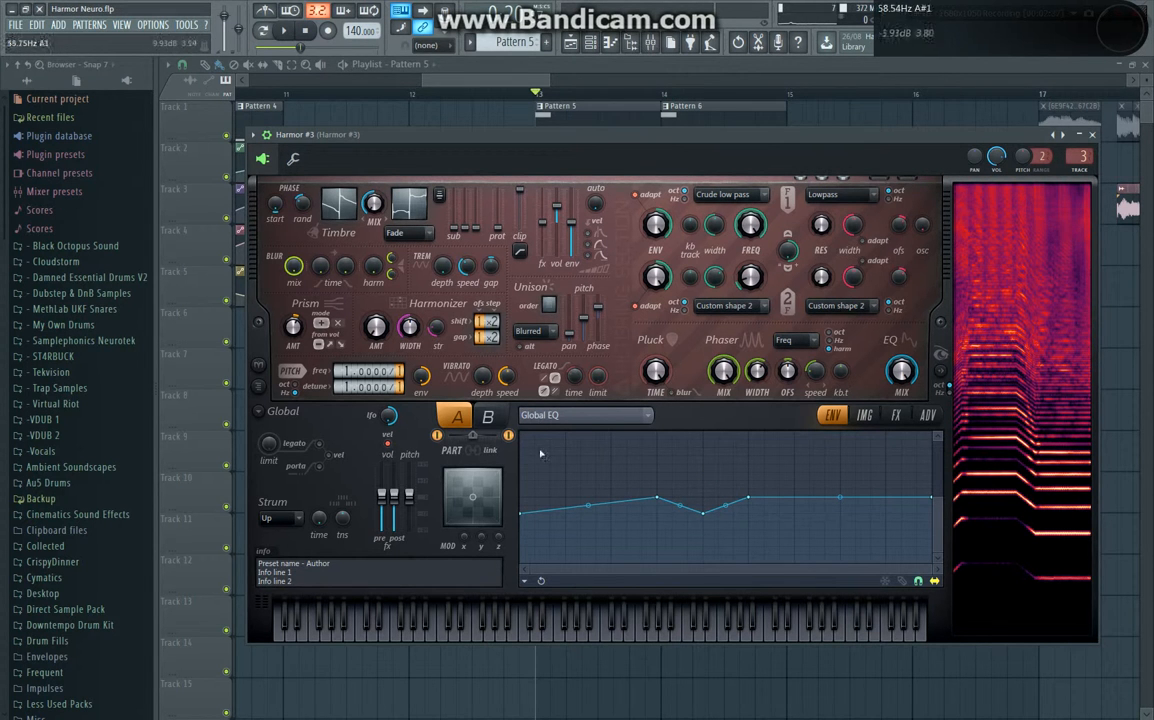
# Step: Switch to part B and examine its Global EQ curve, advanced settings and image settings
pyautogui.click(499, 419)
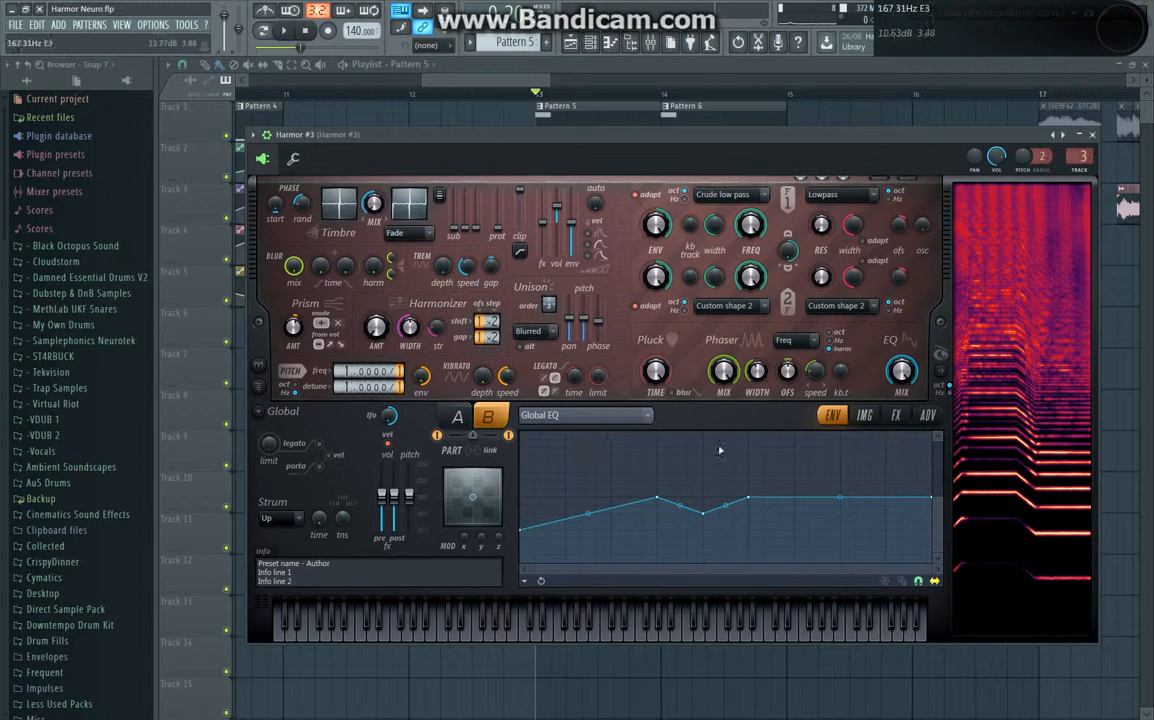
pyautogui.click(868, 416)
pyautogui.click(928, 415)
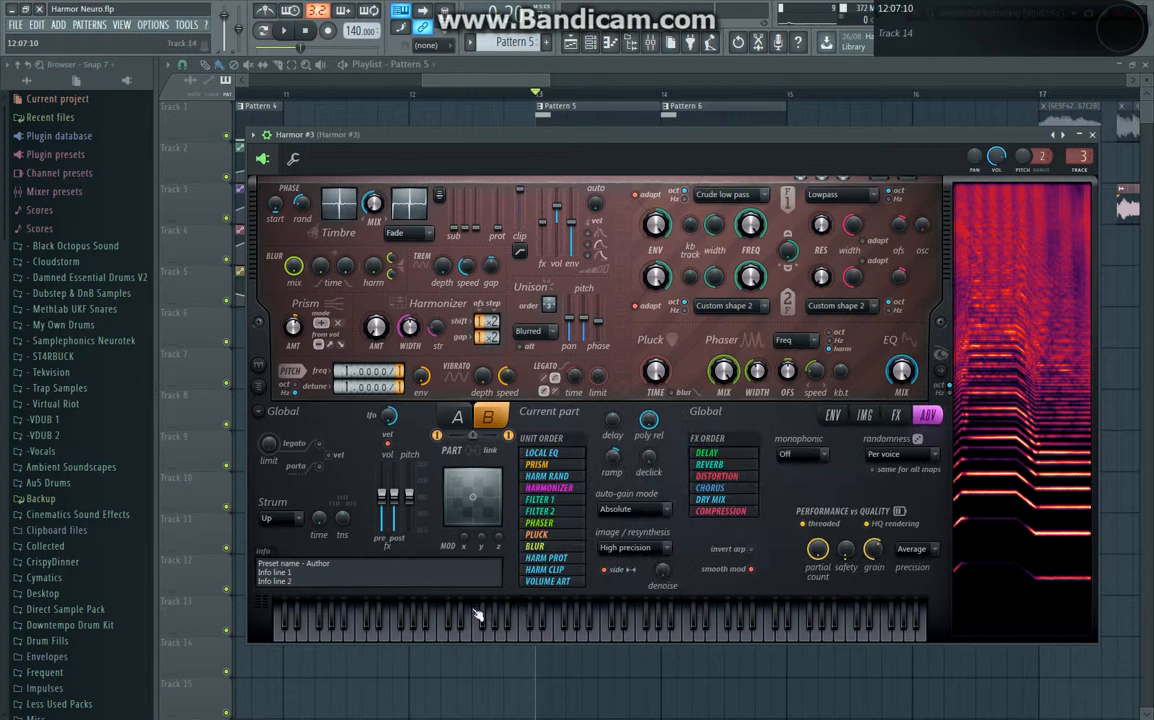
pyautogui.click(865, 415)
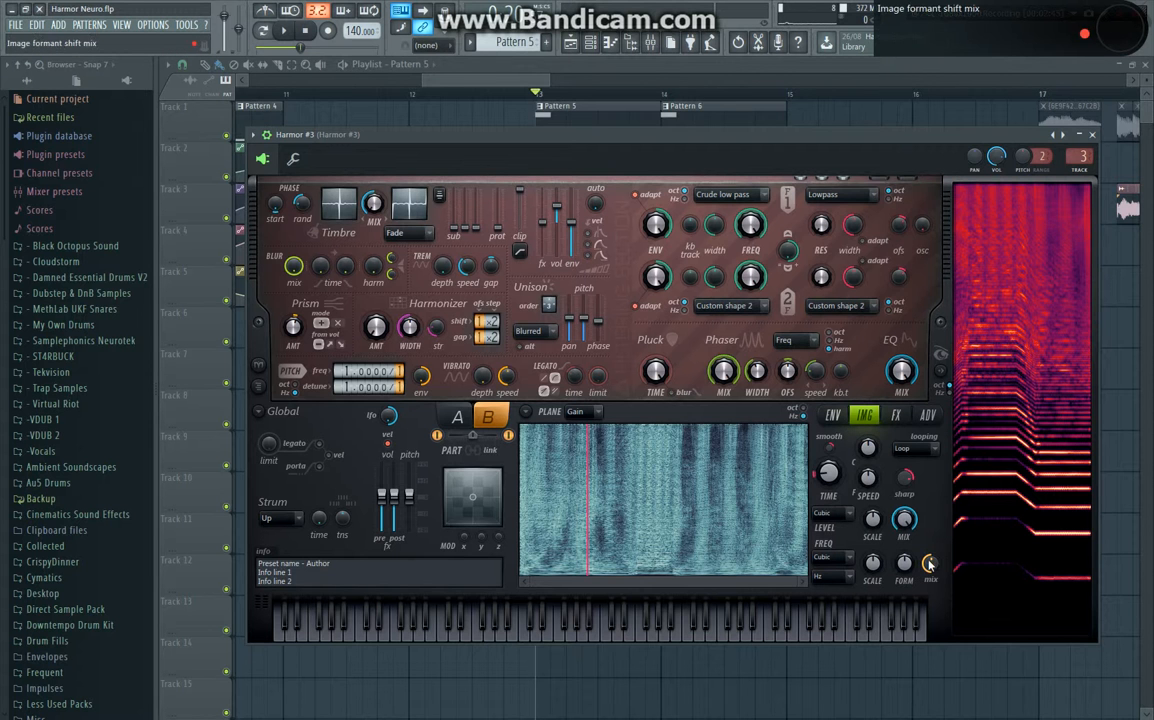
# Step: Display part B's Image formant mutation and Harmonic unison pitch curves in the envelope editor
pyautogui.click(837, 420)
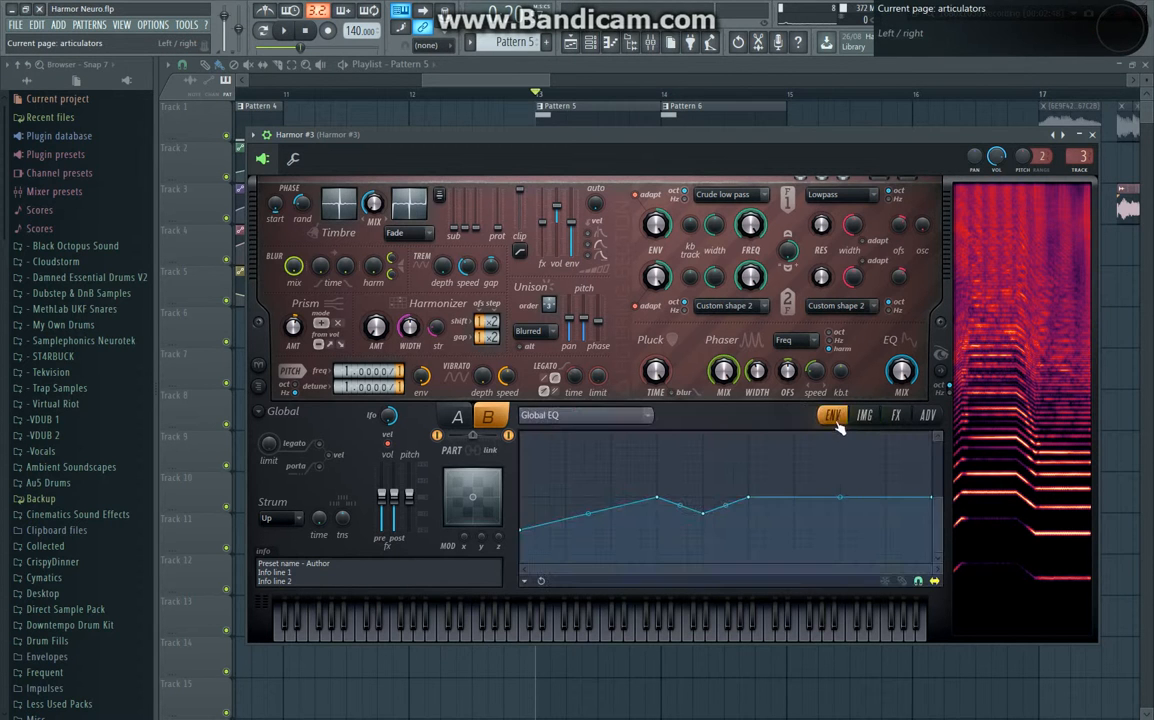
pyautogui.click(638, 415)
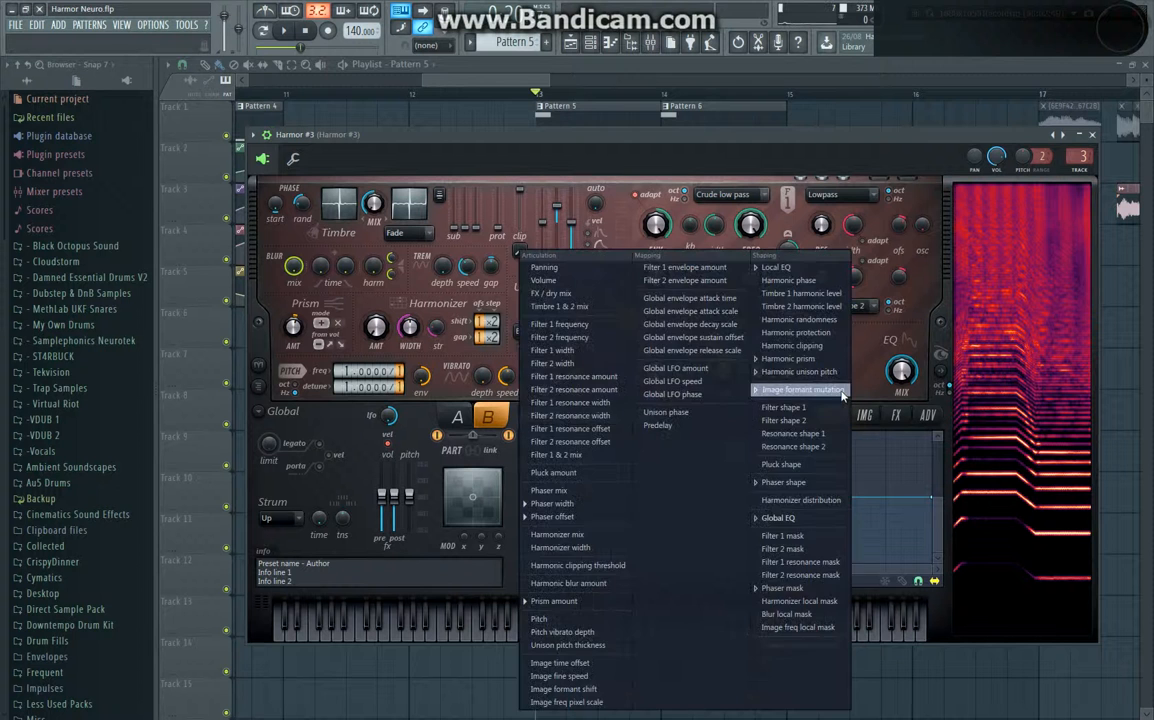
pyautogui.click(790, 389)
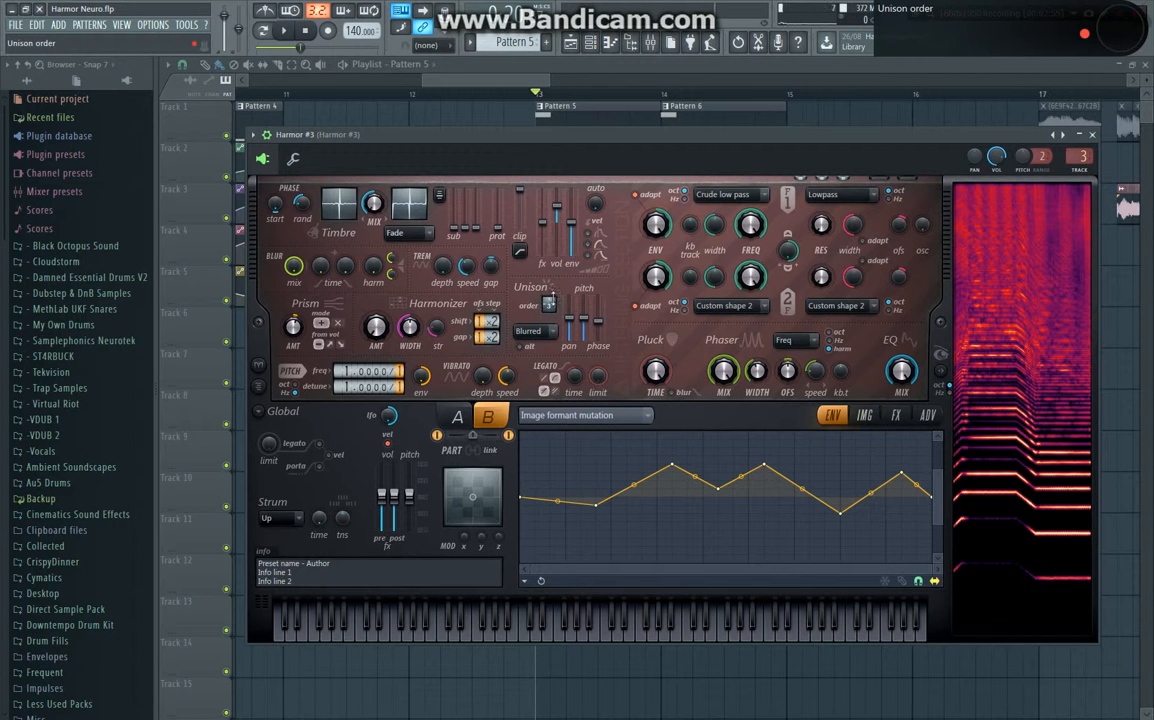
pyautogui.click(592, 415)
pyautogui.click(791, 373)
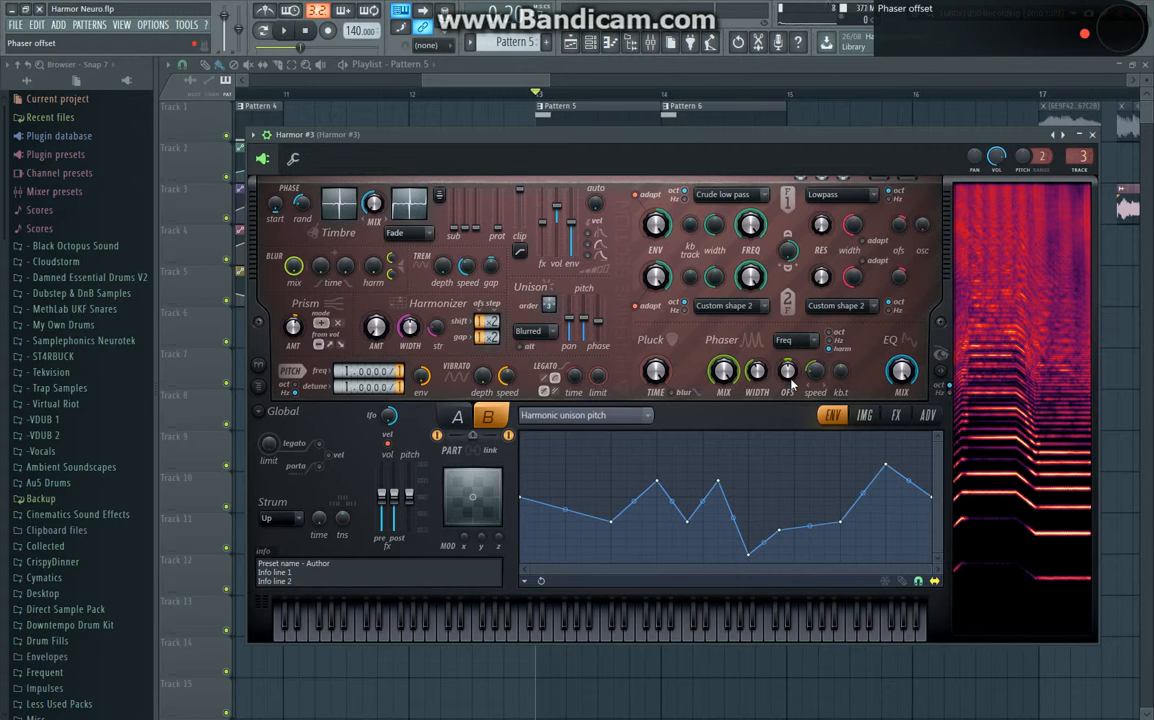
# Step: Open the articulator of part B's Prism amount and display its Harmonic prism curve
pyautogui.rightClick(299, 325)
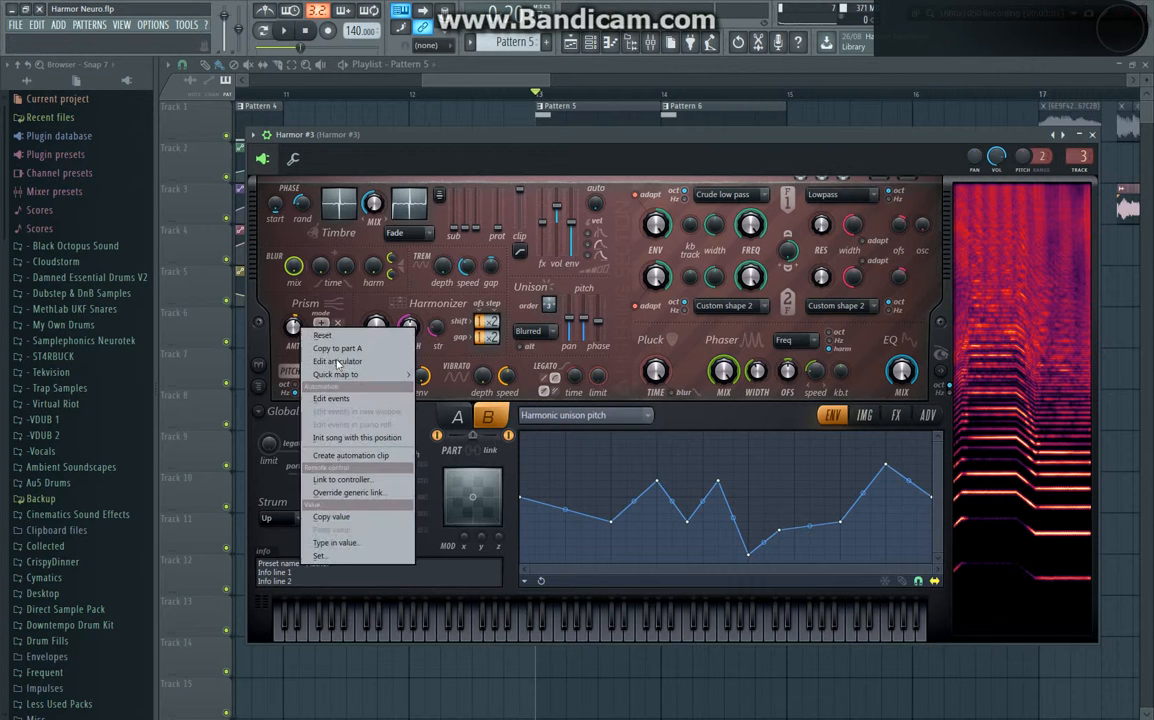
pyautogui.click(342, 361)
pyautogui.click(585, 415)
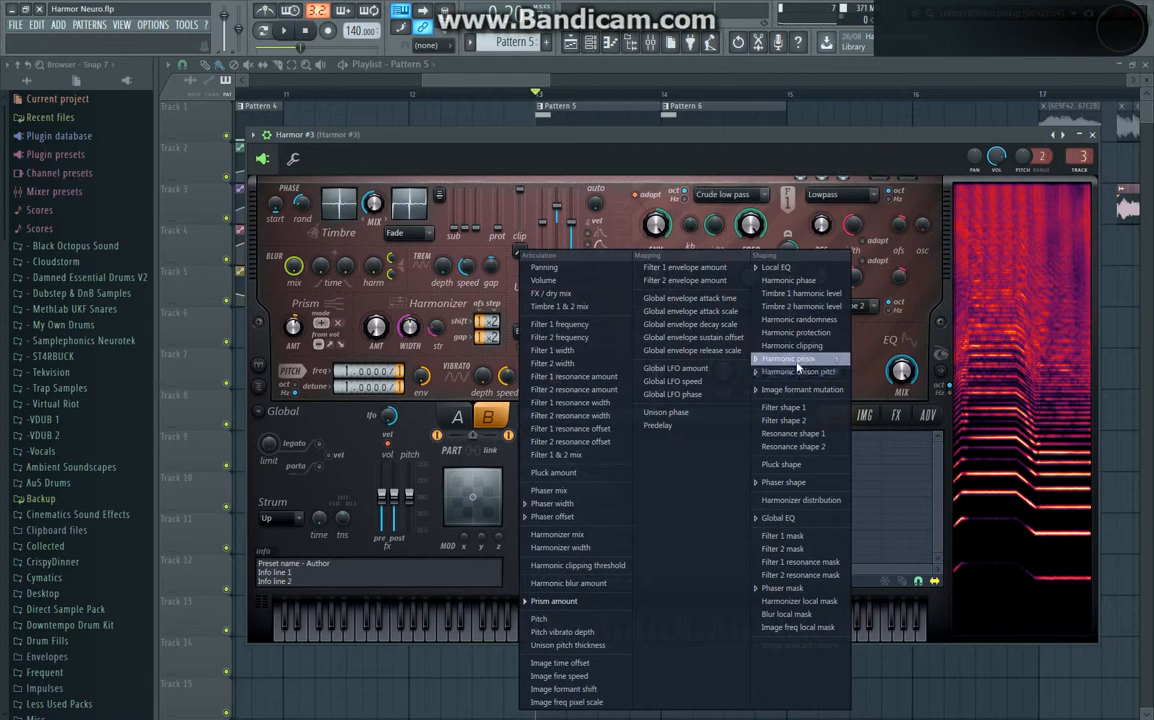
pyautogui.click(797, 368)
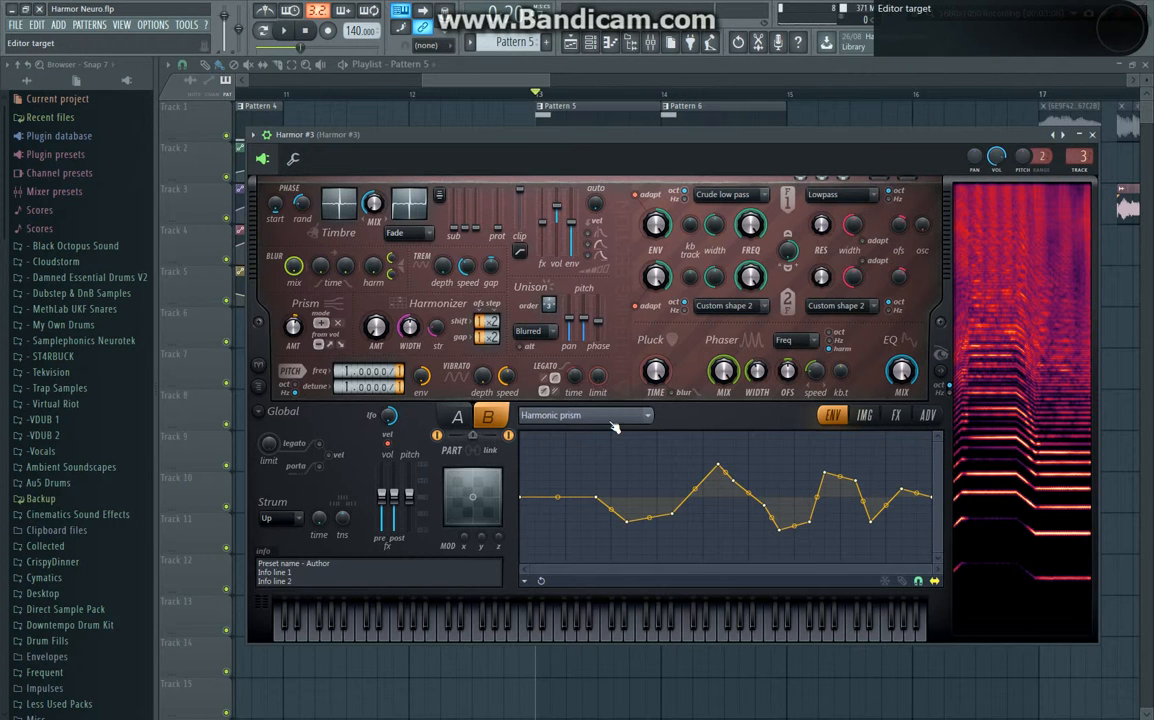
# Step: Review part B's phaser types, keeping Freq, and display the Phaser shape curve
pyautogui.click(789, 341)
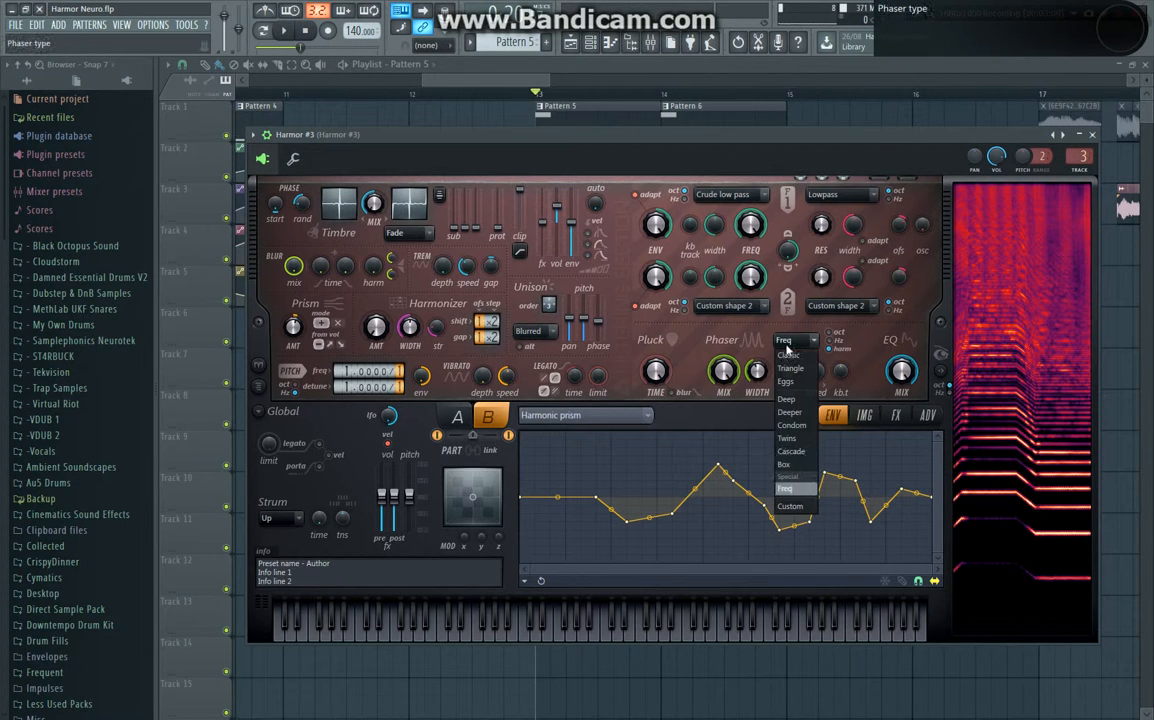
pyautogui.click(790, 484)
pyautogui.click(617, 424)
pyautogui.click(765, 476)
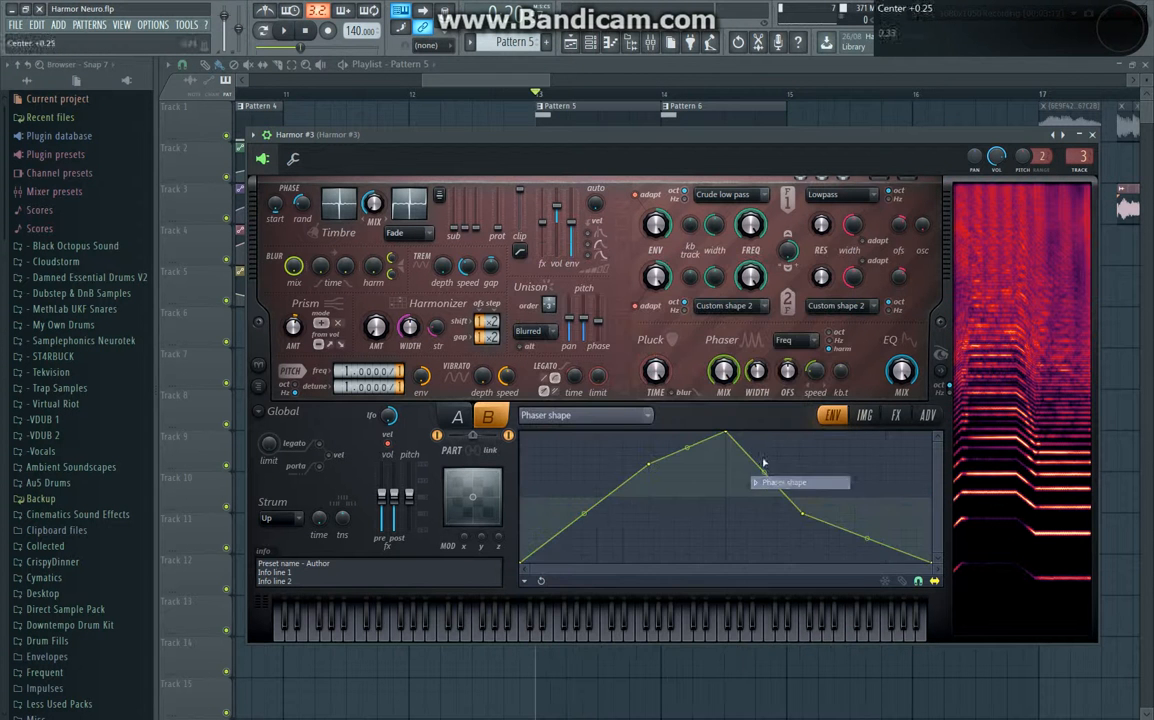
# Step: Display part B's Phaser width curve with Unison index mapping, along with its Phaser offset curve
pyautogui.click(623, 415)
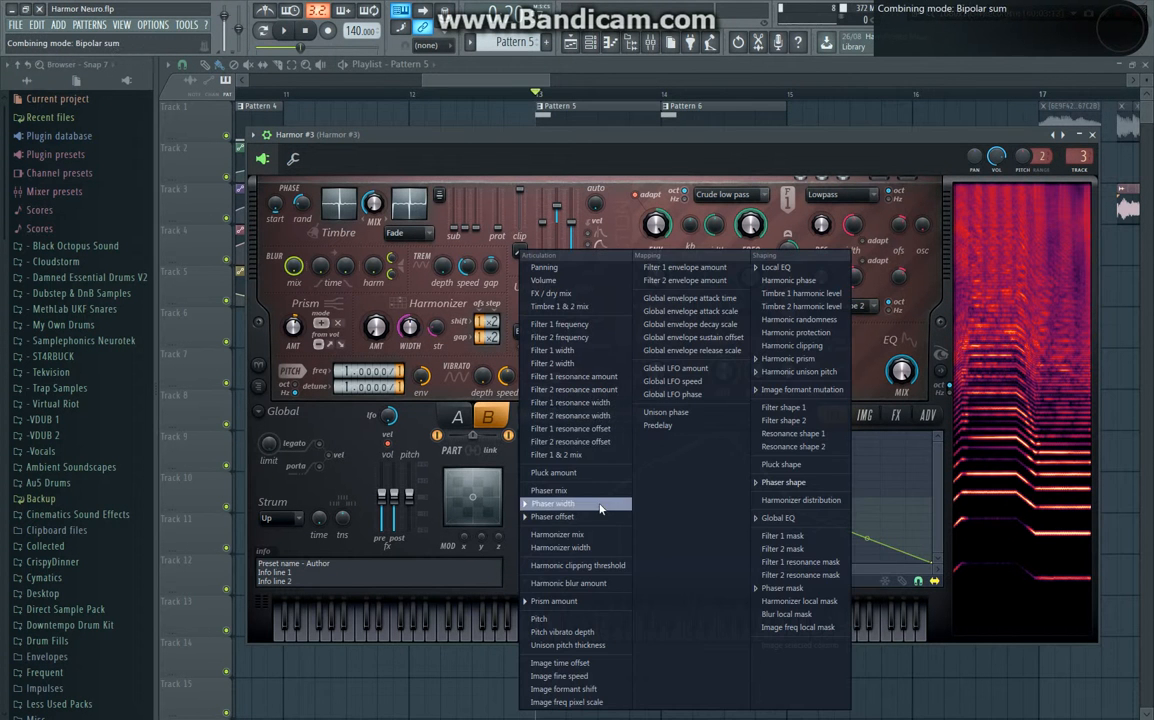
pyautogui.click(590, 497)
pyautogui.scroll(-1, 612, 428)
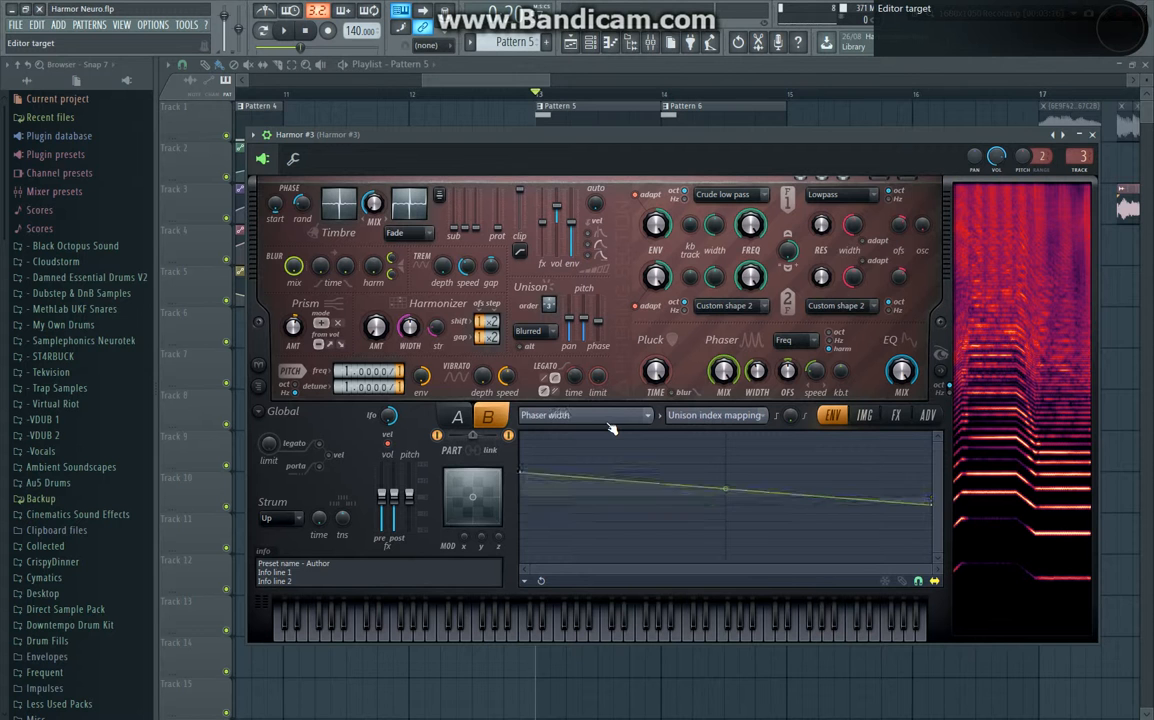
pyautogui.click(708, 415)
pyautogui.click(686, 424)
# Step: Display part B's Local EQ and Global EQ curves in the envelope editor
pyautogui.click(625, 416)
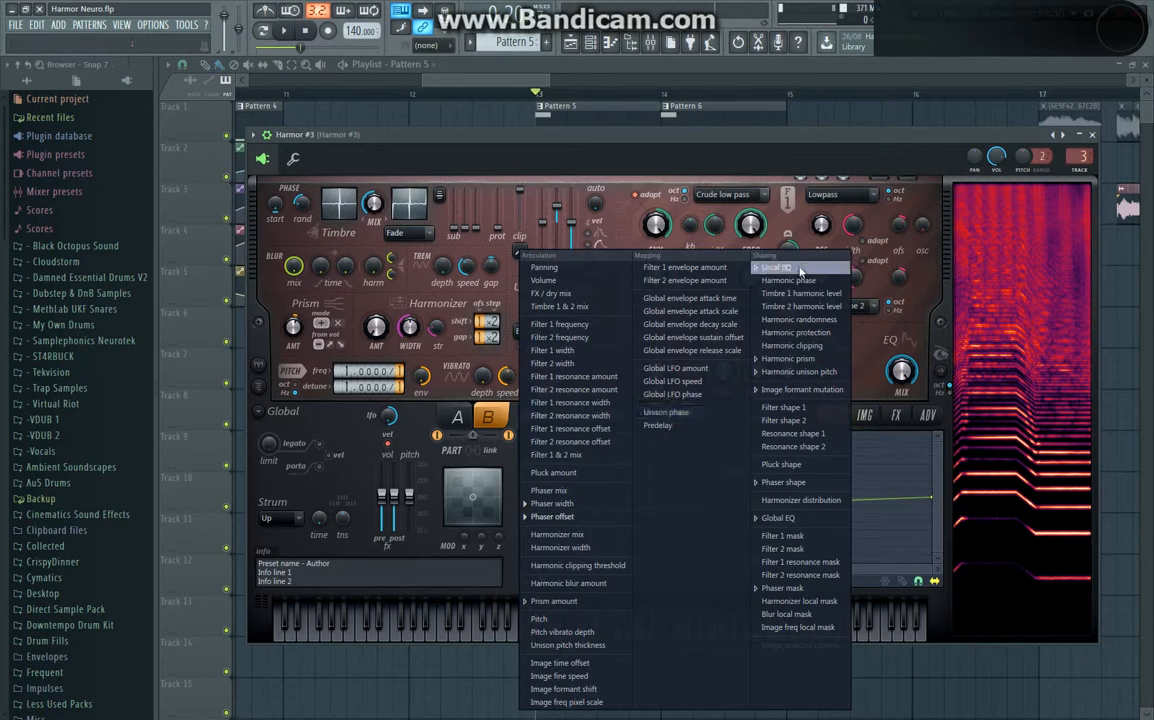
pyautogui.click(722, 245)
pyautogui.click(625, 425)
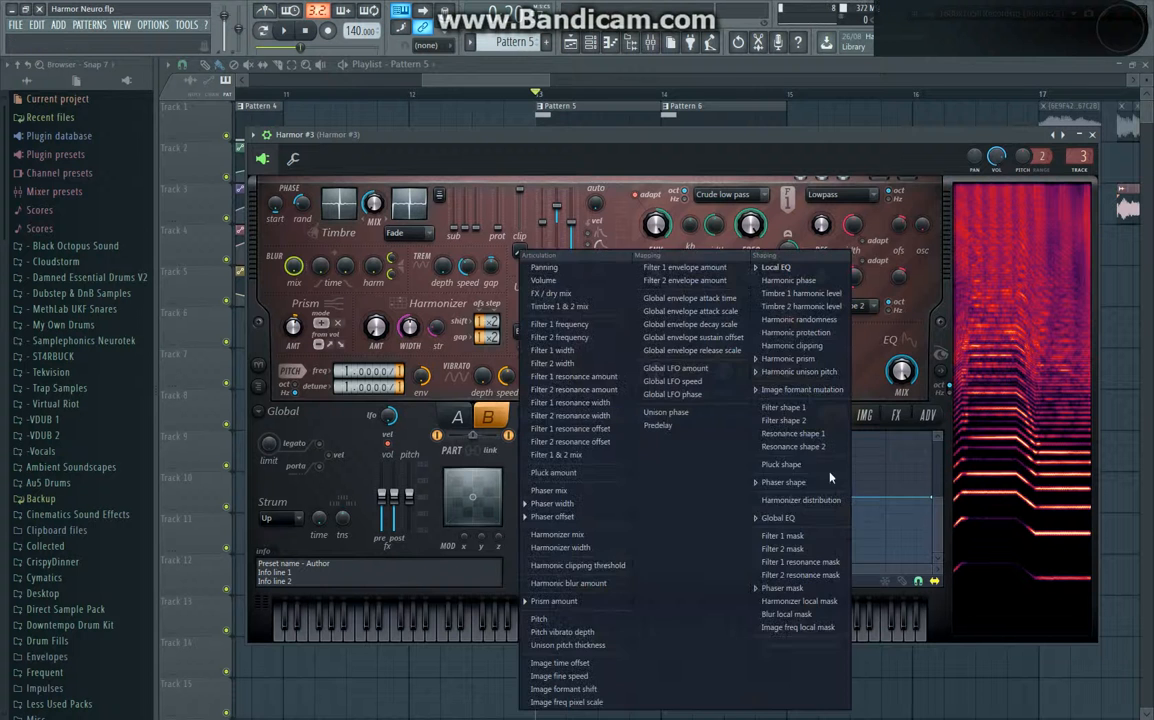
pyautogui.click(799, 518)
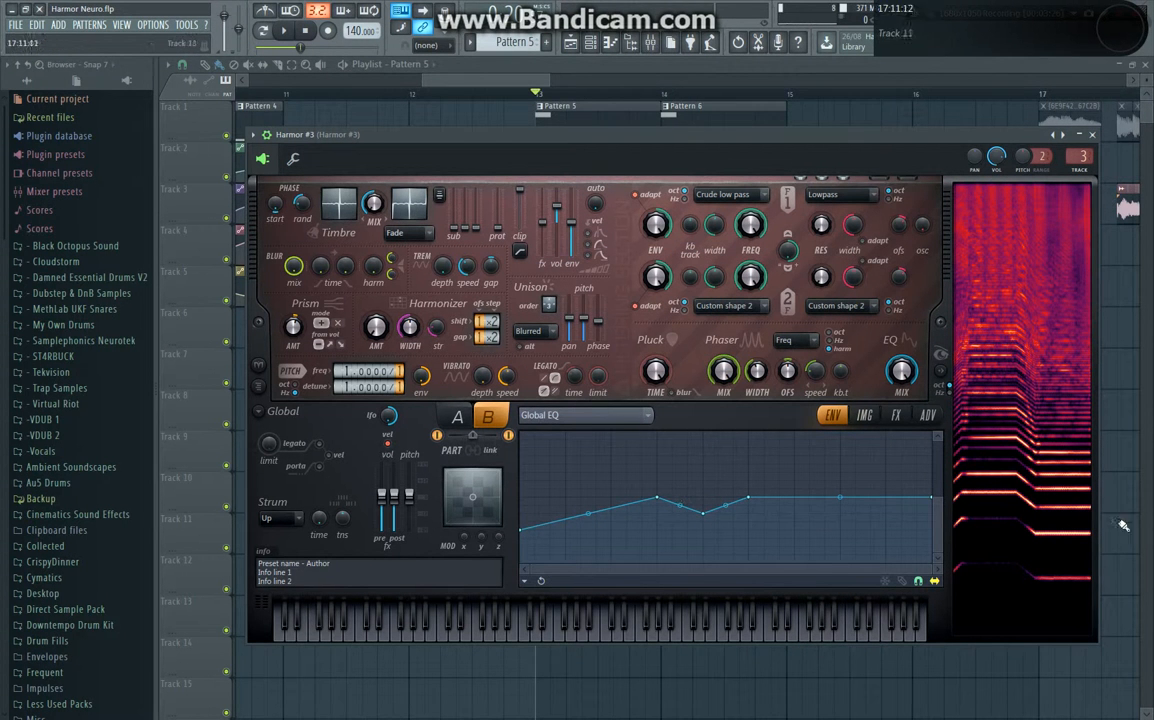
# Step: Examine part B's effects settings, including the distortion type, and return to its advanced settings
pyautogui.click(892, 418)
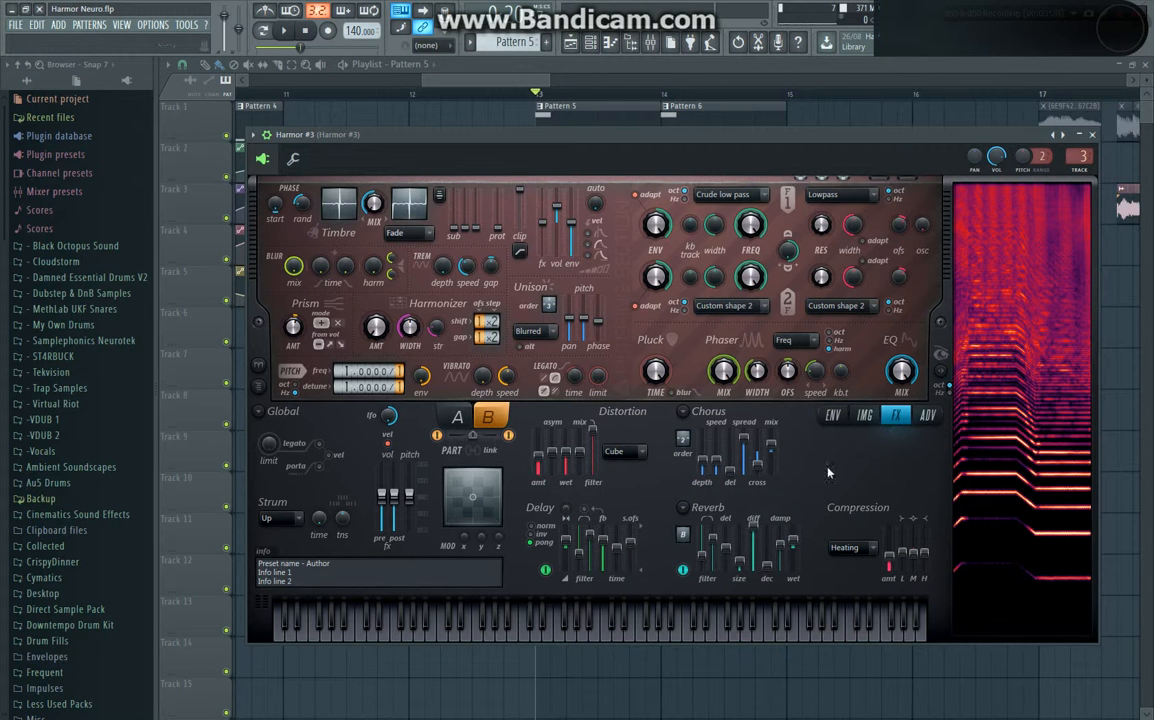
pyautogui.click(630, 452)
pyautogui.click(928, 415)
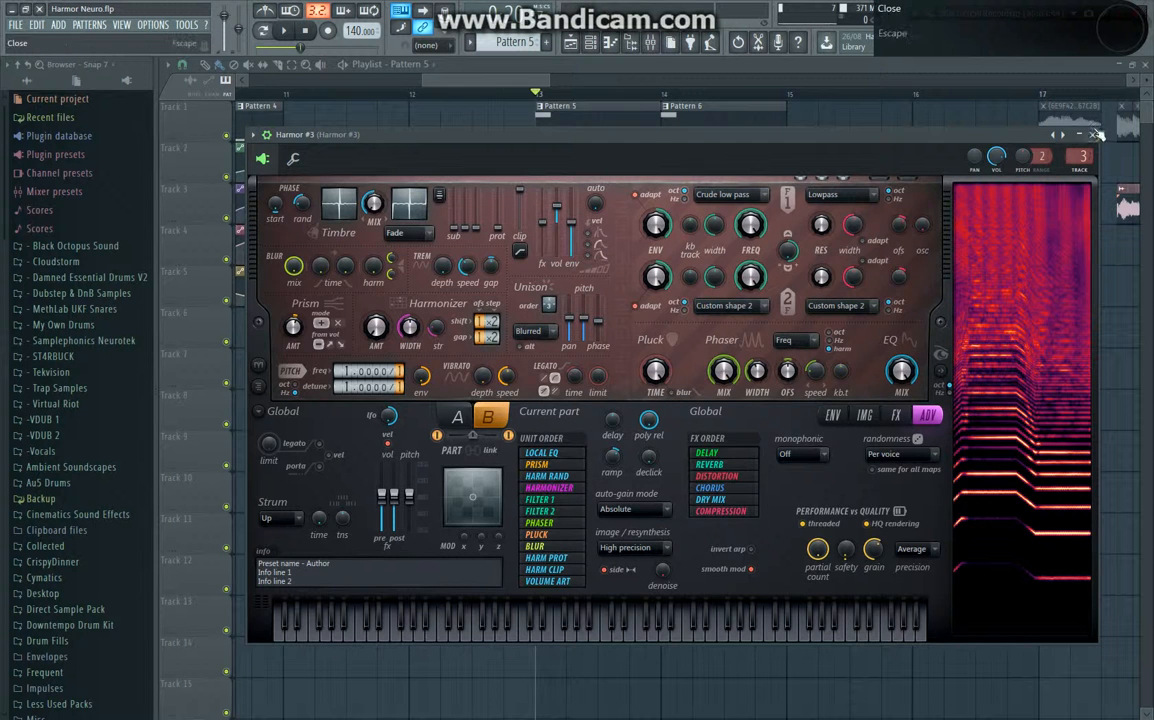
# Step: Close Harmor #3 and examine the Fruity Phaser (Optional) and first Fruity parametric EQ 2 on its mixer track
pyautogui.press('Escape')
pyautogui.click(587, 44)
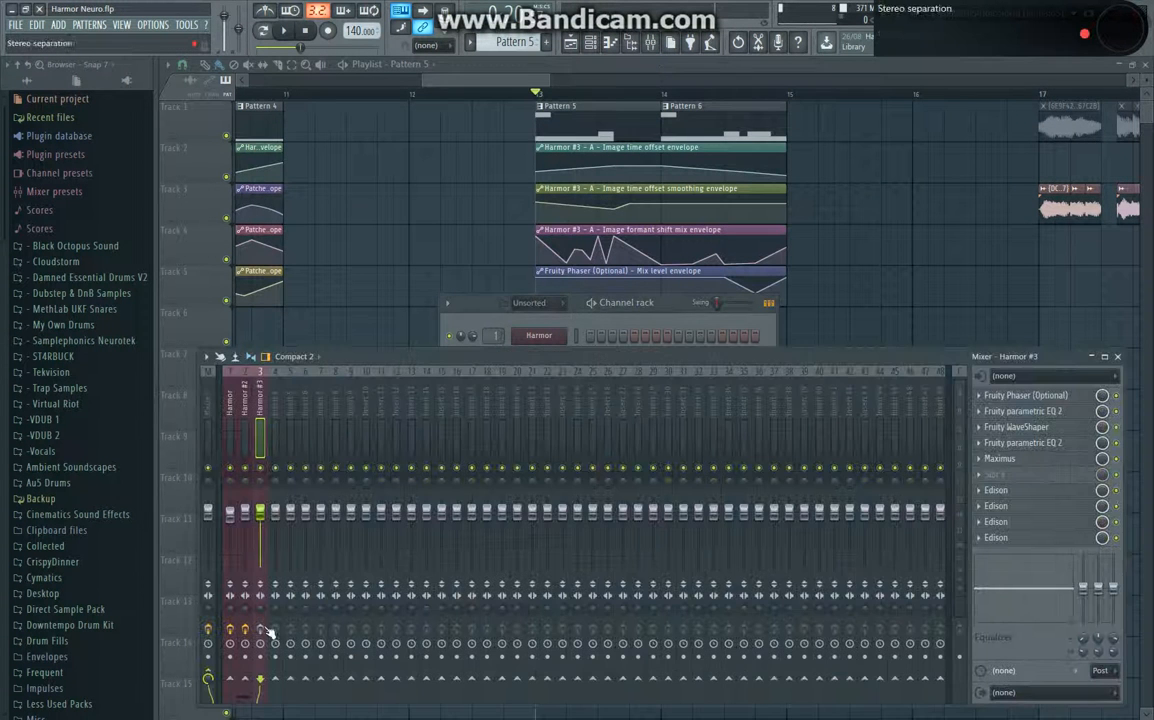
pyautogui.click(1050, 396)
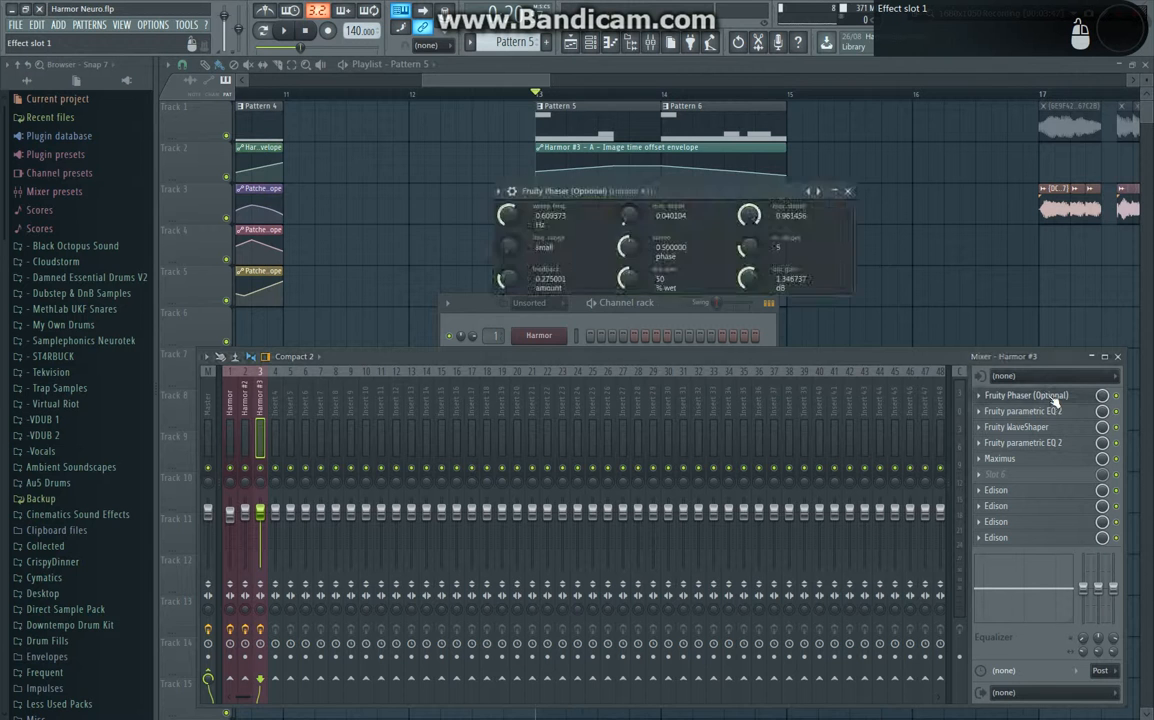
pyautogui.click(1052, 396)
pyautogui.click(1068, 411)
pyautogui.click(1070, 412)
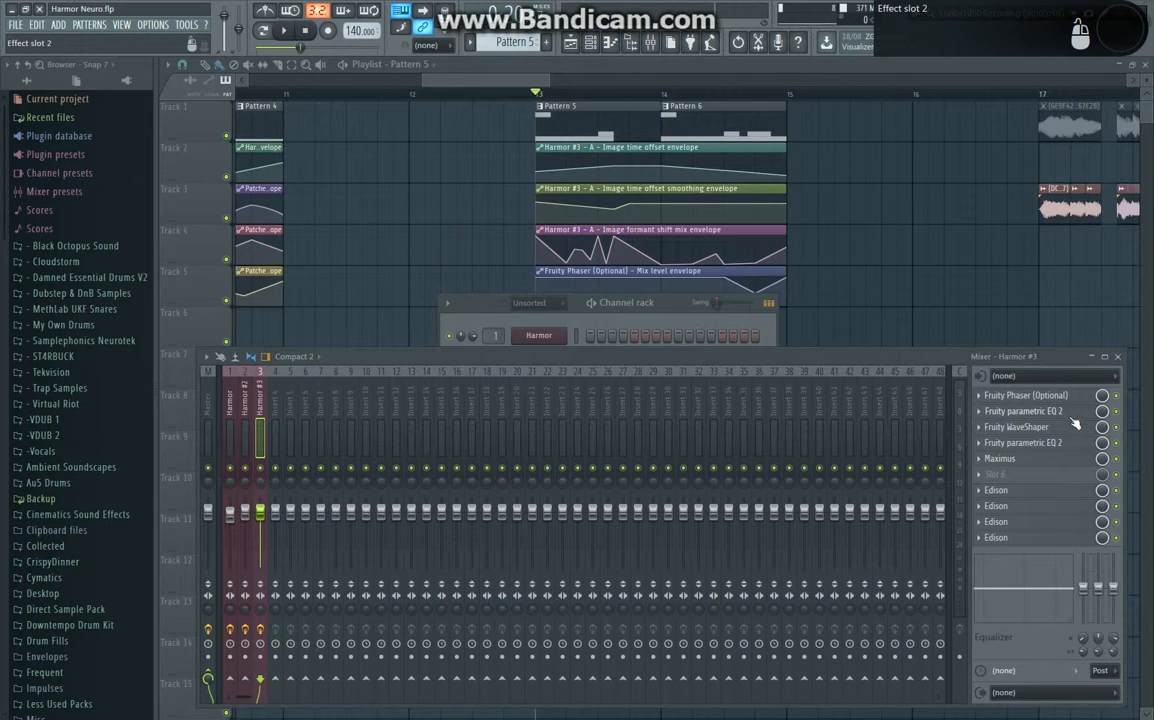
# Step: Examine the Fruity WaveShaper and the second Fruity parametric EQ 2 on the Harmor #3 mixer track
pyautogui.click(1072, 427)
pyautogui.click(1075, 430)
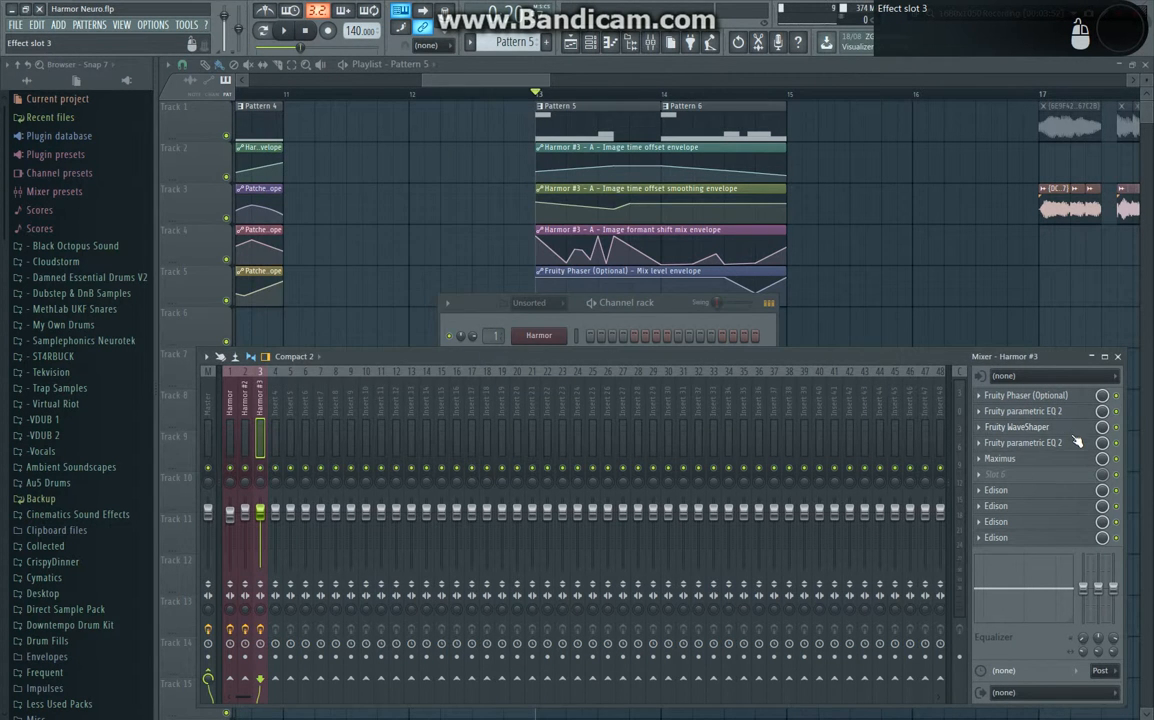
pyautogui.click(1078, 443)
pyautogui.click(1078, 445)
# Step: Examine the low, mid, high and master band curves of Maximus on the Harmor #3 mixer track
pyautogui.click(1040, 459)
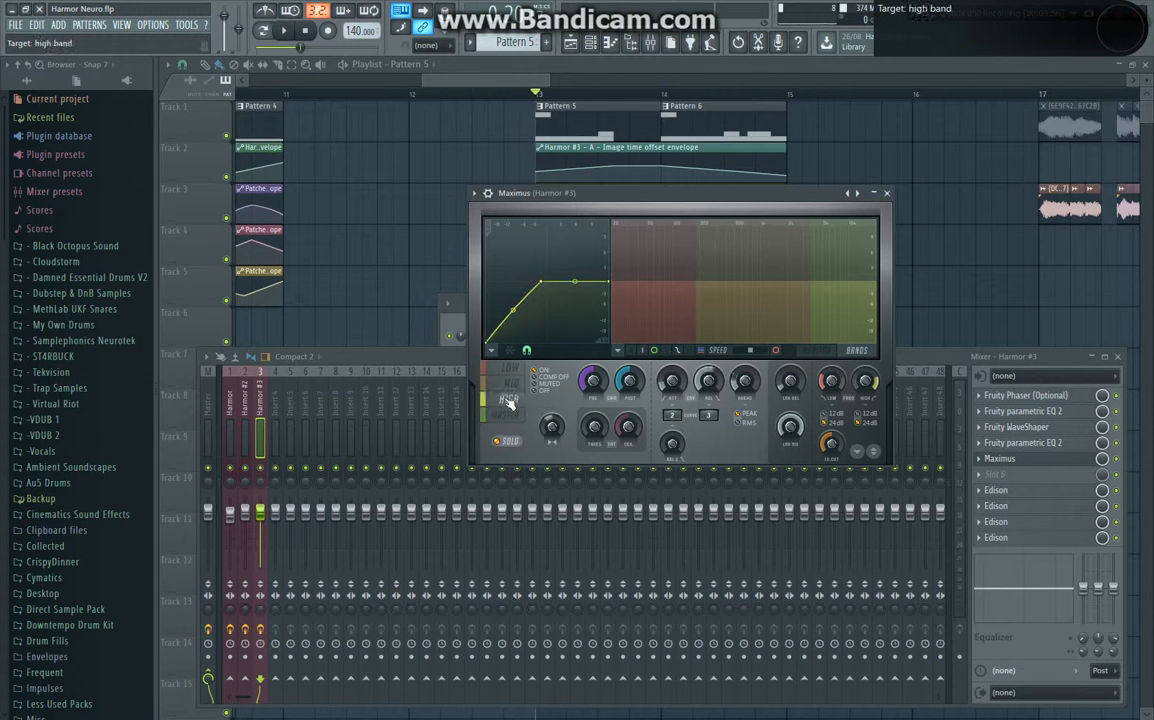
pyautogui.click(515, 368)
pyautogui.click(521, 385)
pyautogui.click(521, 400)
pyautogui.click(521, 415)
pyautogui.click(1020, 460)
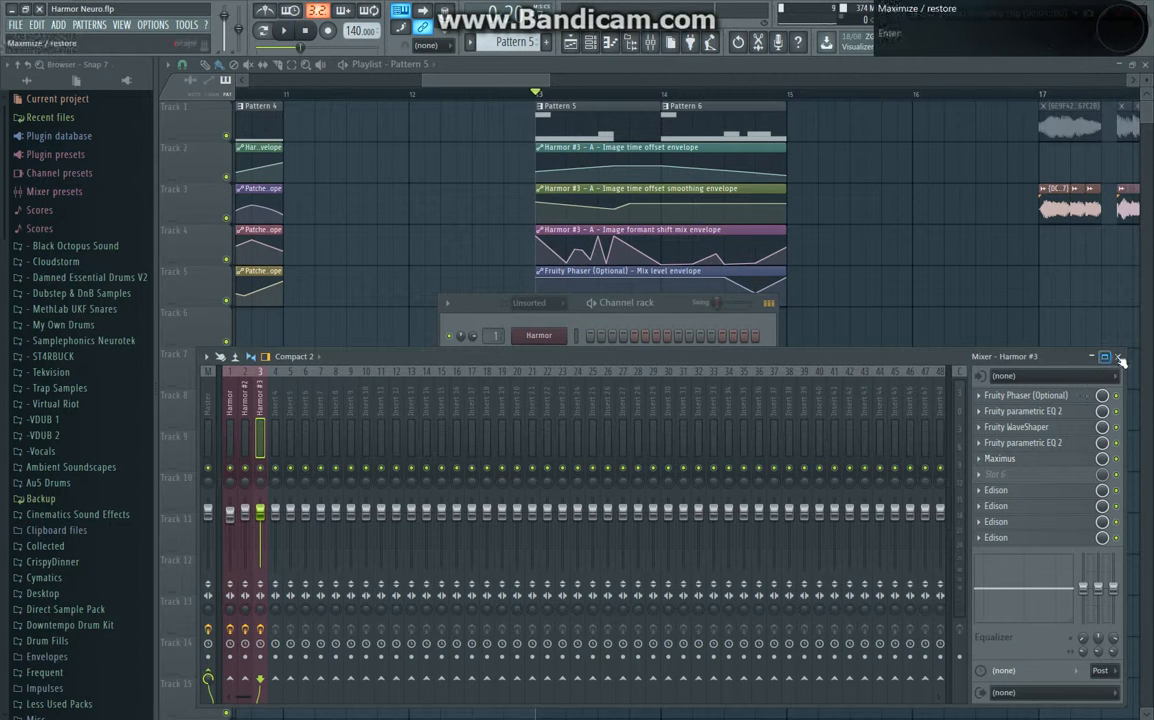
# Step: Close the mixer and the channel rack to reveal the whole playlist
pyautogui.click(1117, 358)
pyautogui.scroll(-3, 855, 363)
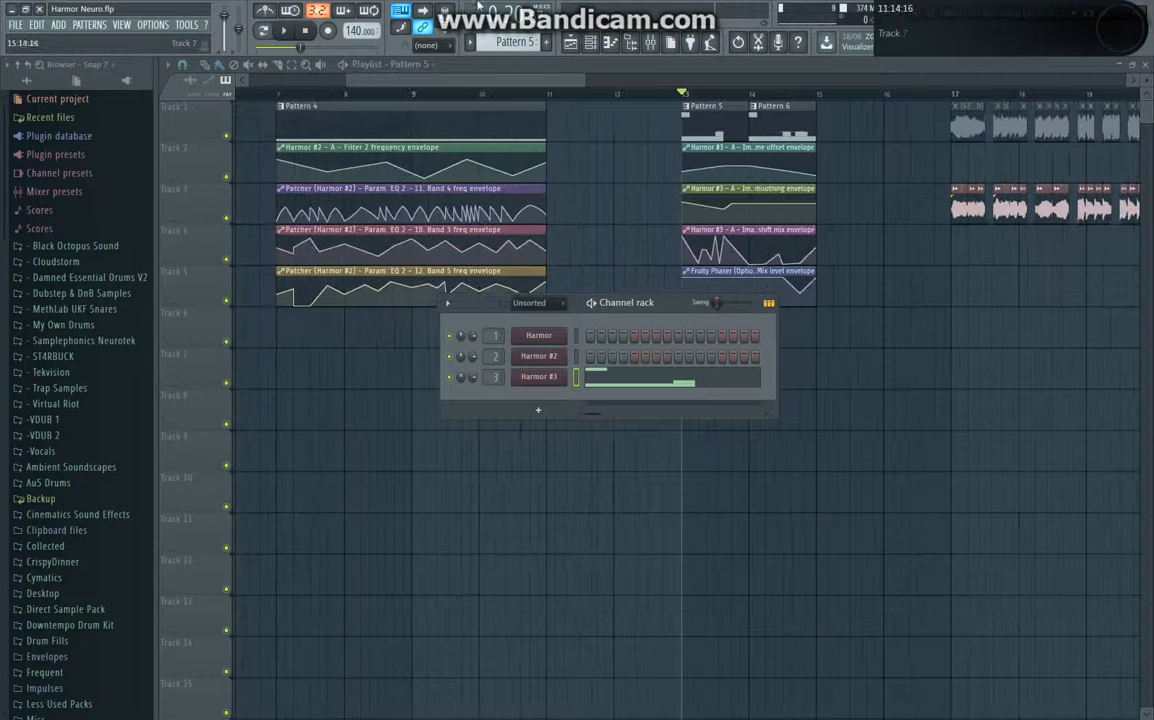
pyautogui.click(611, 43)
# Step: Look over the playlist's patterns, automation envelopes and resampled audio clips from bar 1 to bar 25
pyautogui.scroll(-3, 601, 184)
pyautogui.scroll(3, 412, 198)
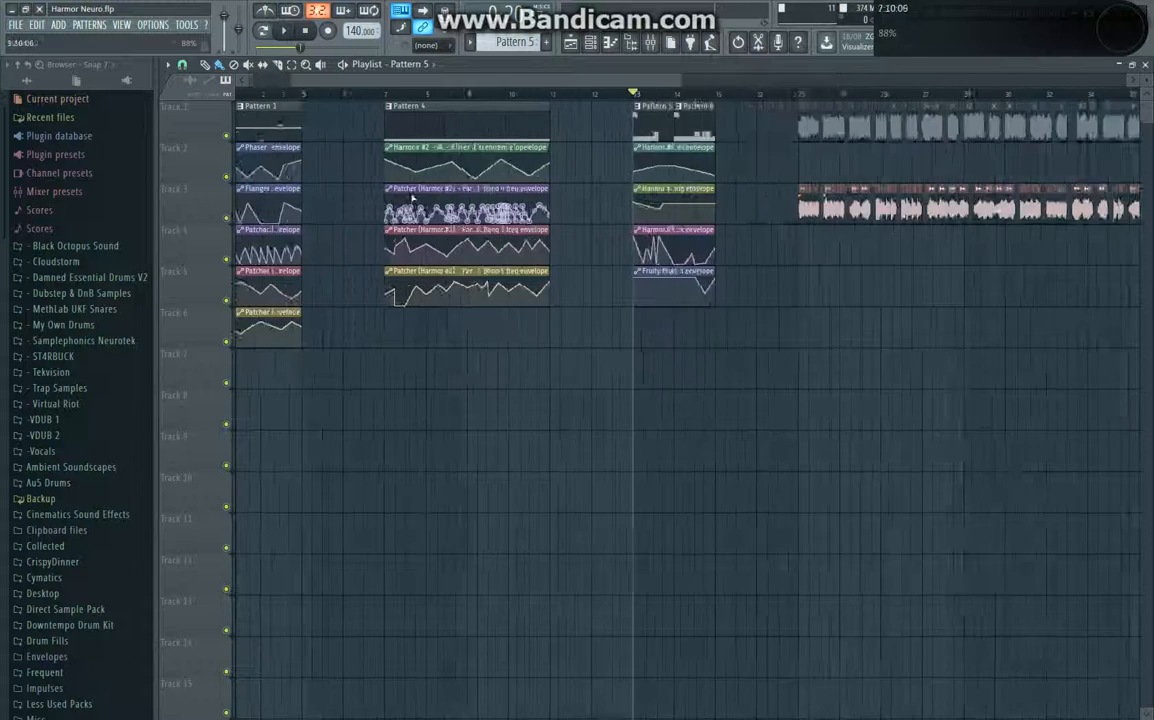
pyautogui.scroll(-4, 413, 196)
pyautogui.moveTo(491, 121); pyautogui.dragTo(241, 372)
pyautogui.moveTo(310, 282); pyautogui.dragTo(486, 175)
pyautogui.scroll(3, 345, 226)
pyautogui.scroll(-1, 352, 230)
pyautogui.scroll(2, 352, 230)
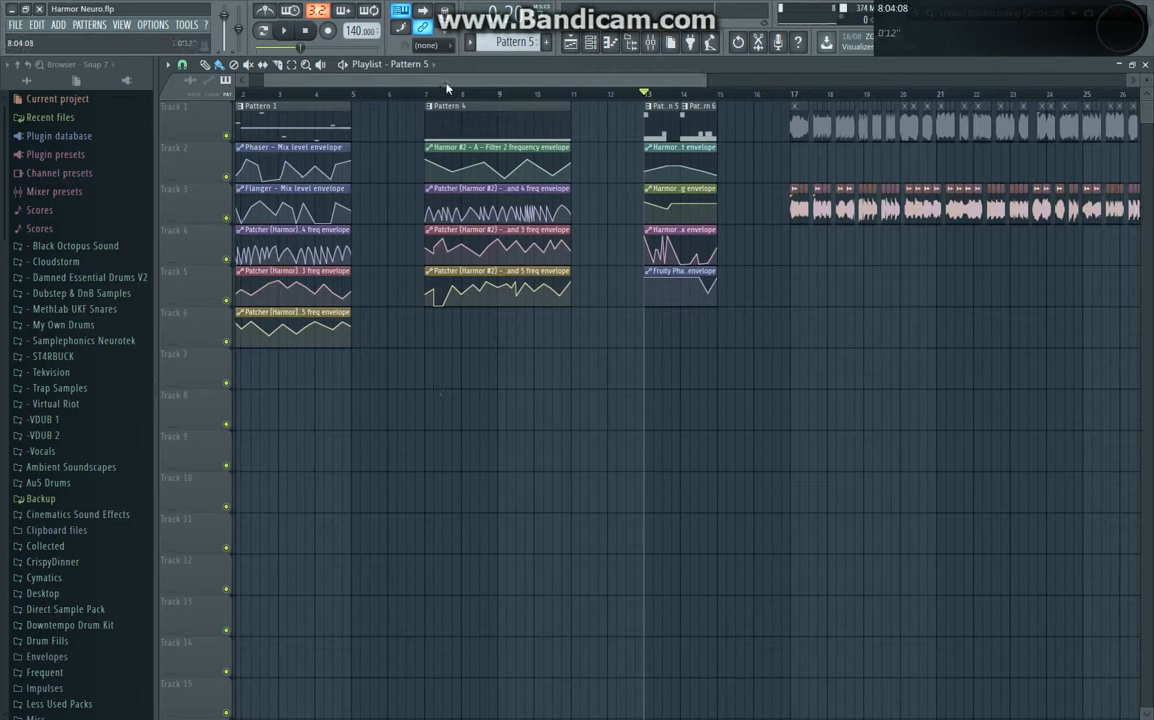
pyautogui.moveTo(448, 81); pyautogui.dragTo(405, 82)
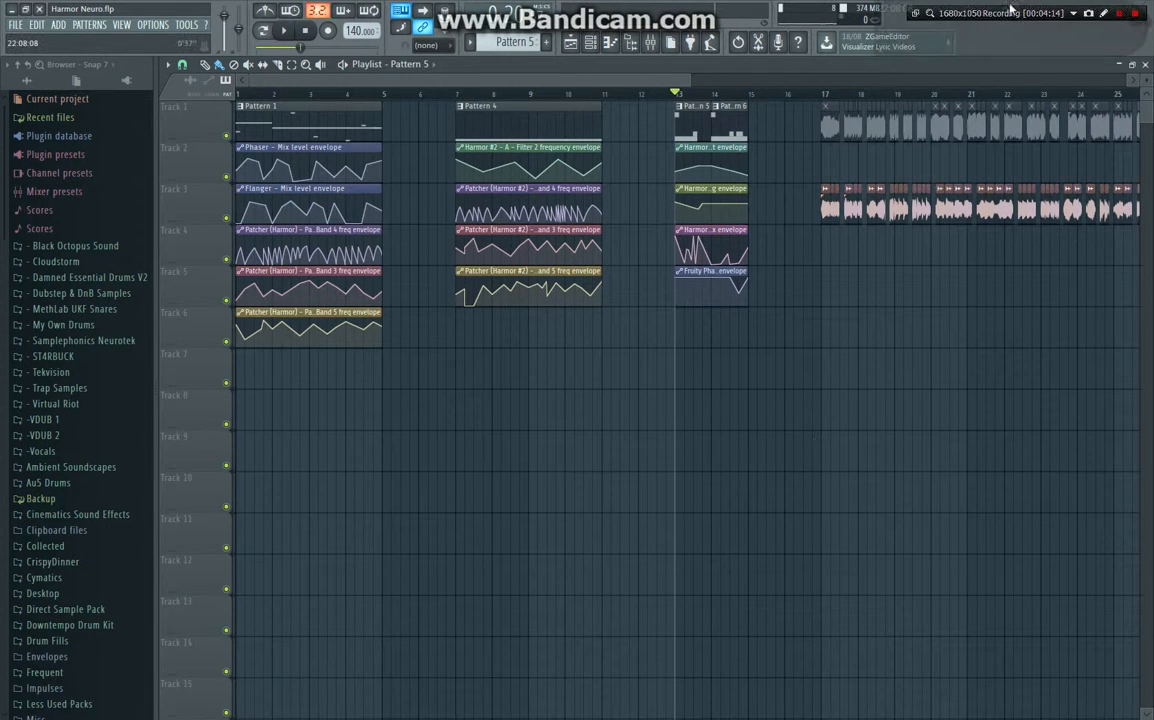
pyautogui.scroll(2, 1077, 361)
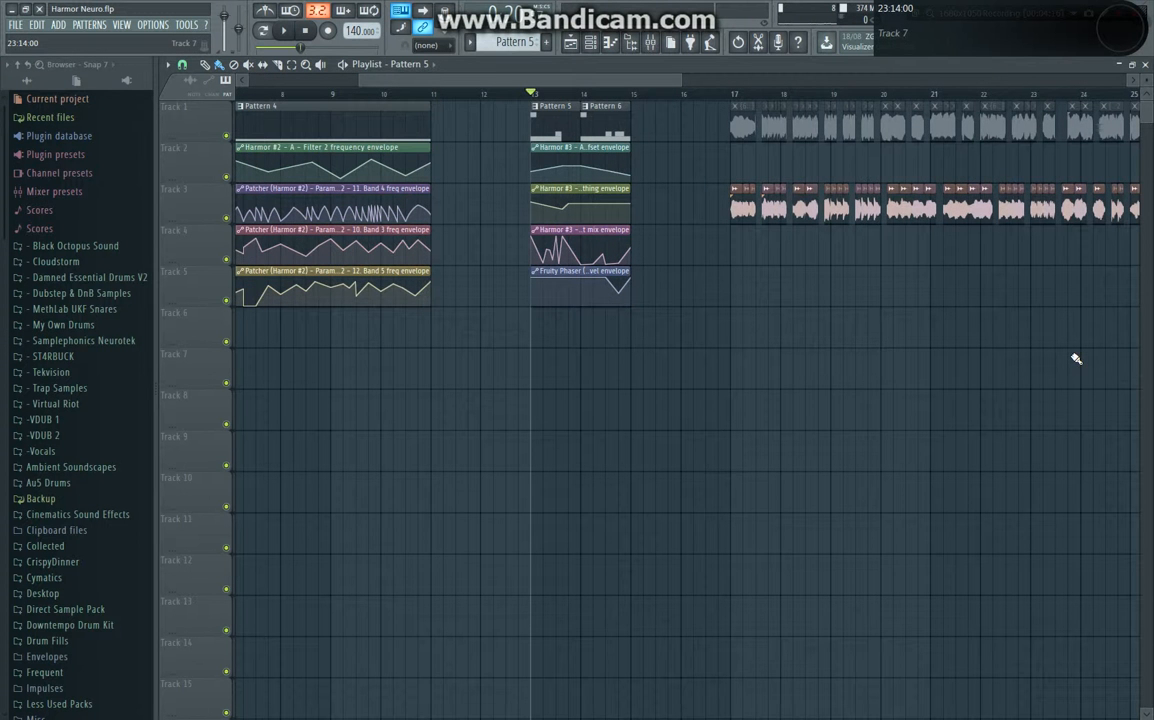